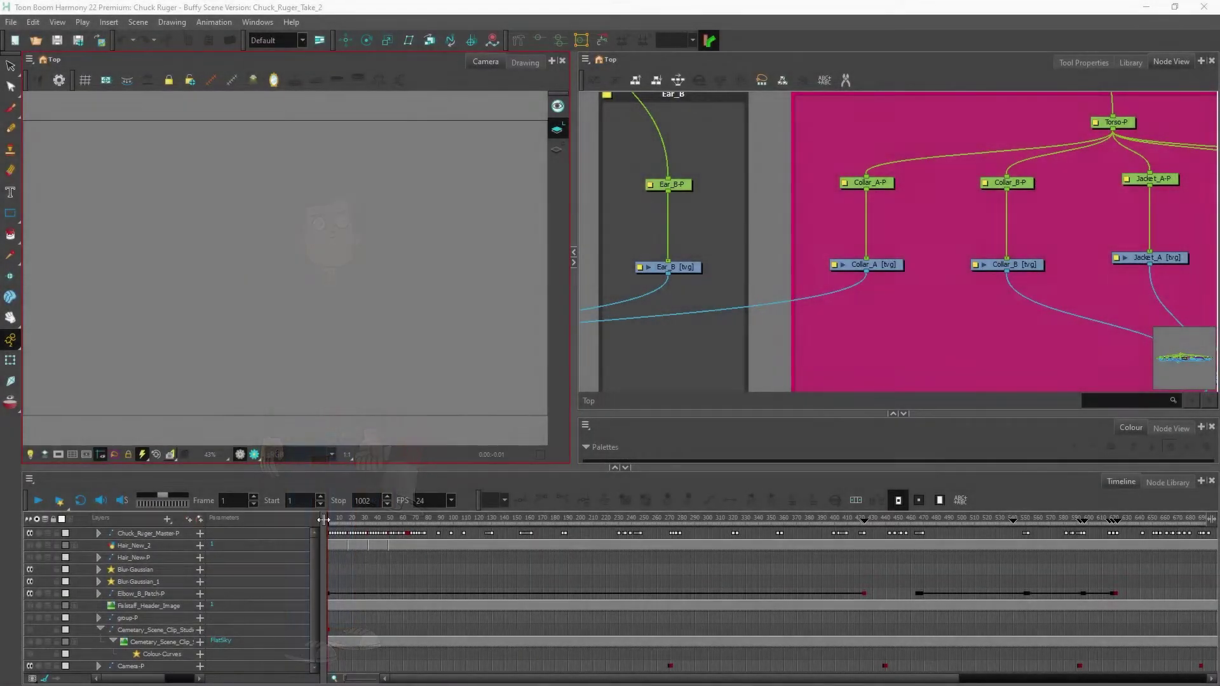
Play the Chuck_Ruger_Take_2 scene in the Timeline to preview the megaphone character animation
{"action": "left_click", "coordinate": [40, 502]}
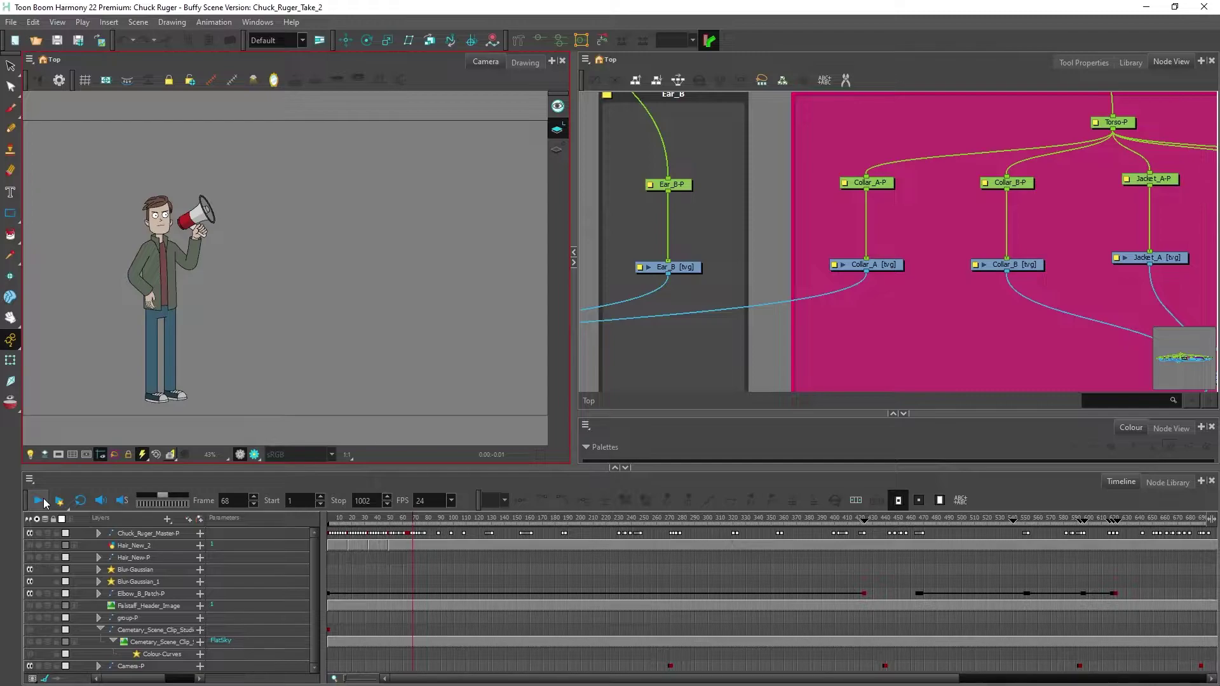
Delete the old Write node, leaving the Character output connected to Composite_15
{"action": "scroll", "coordinate": [909, 189], "scroll_direction": "down", "scroll_amount": 1}
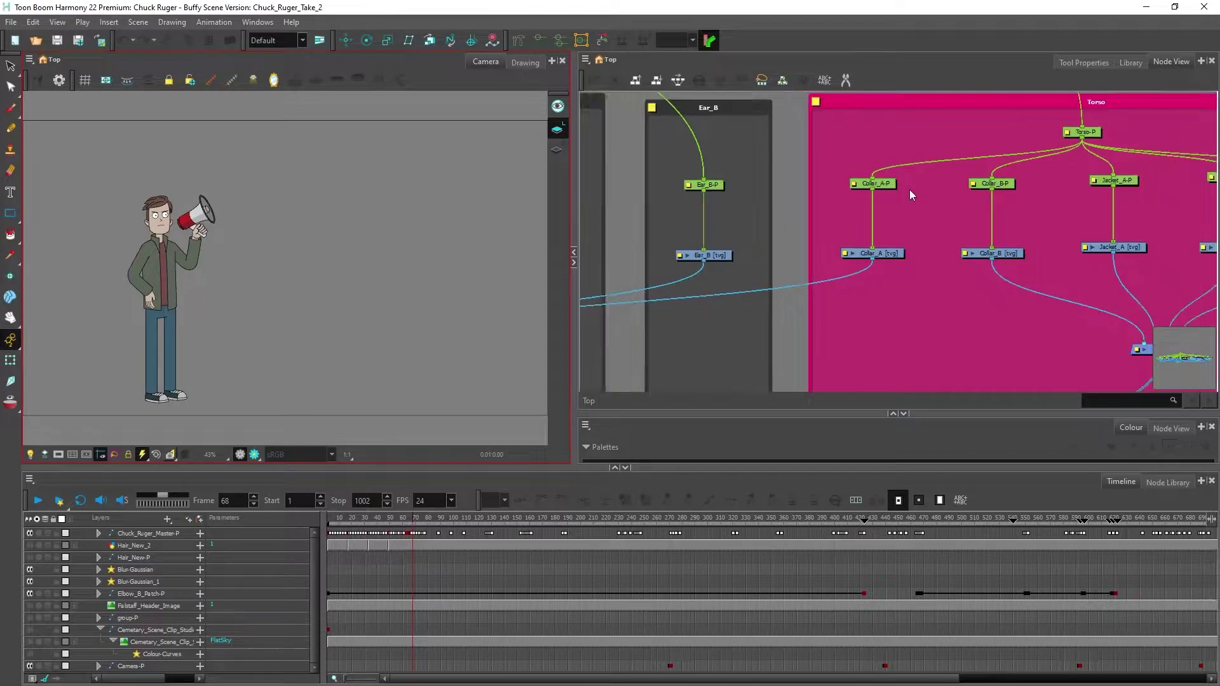
{"action": "scroll", "coordinate": [909, 190], "scroll_direction": "down", "scroll_amount": 3}
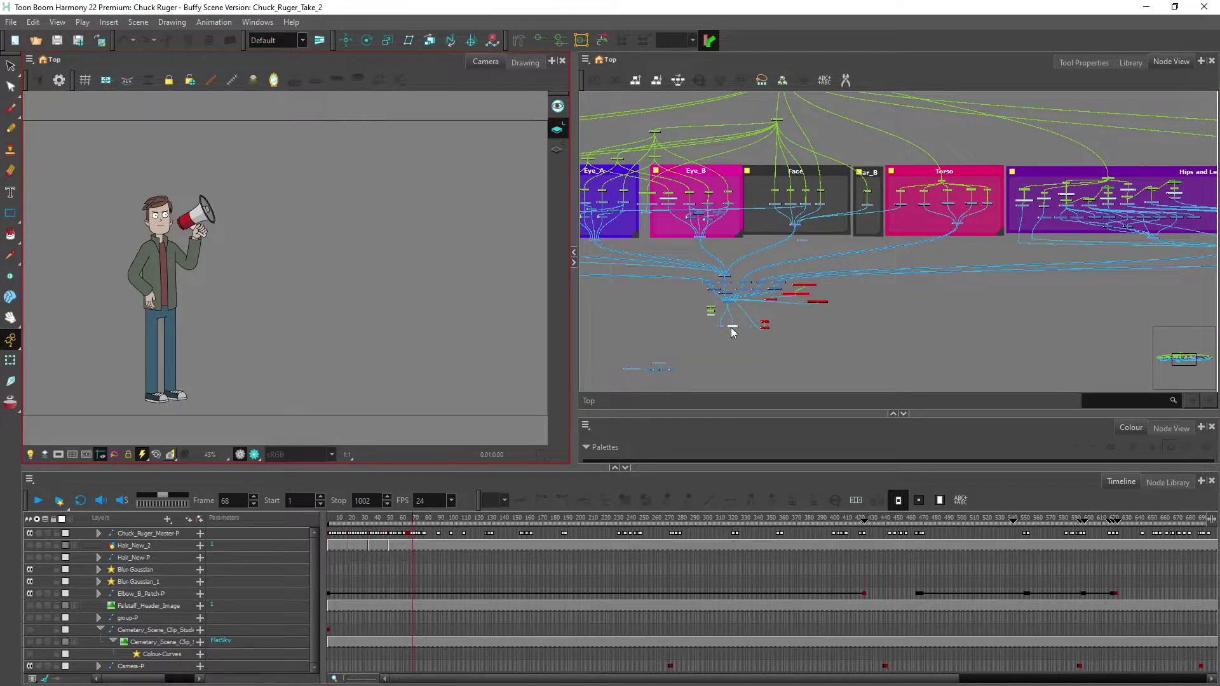
{"action": "scroll", "coordinate": [730, 331], "scroll_direction": "up", "scroll_amount": 6}
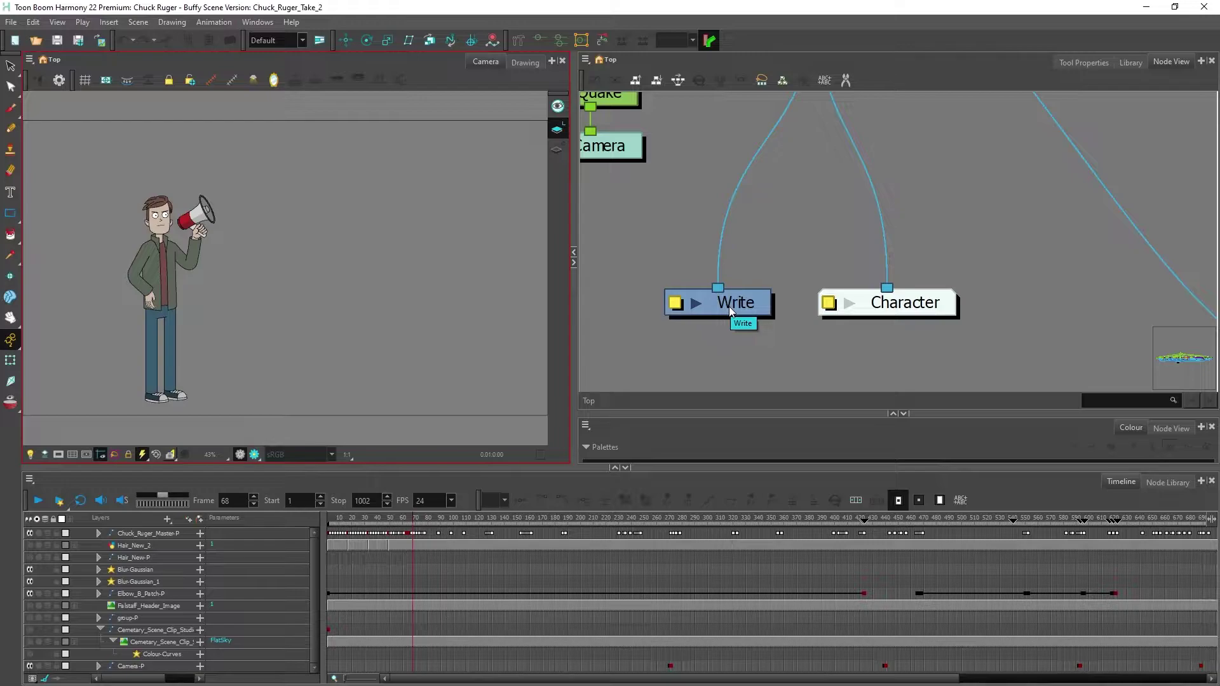
{"action": "left_click", "coordinate": [731, 309]}
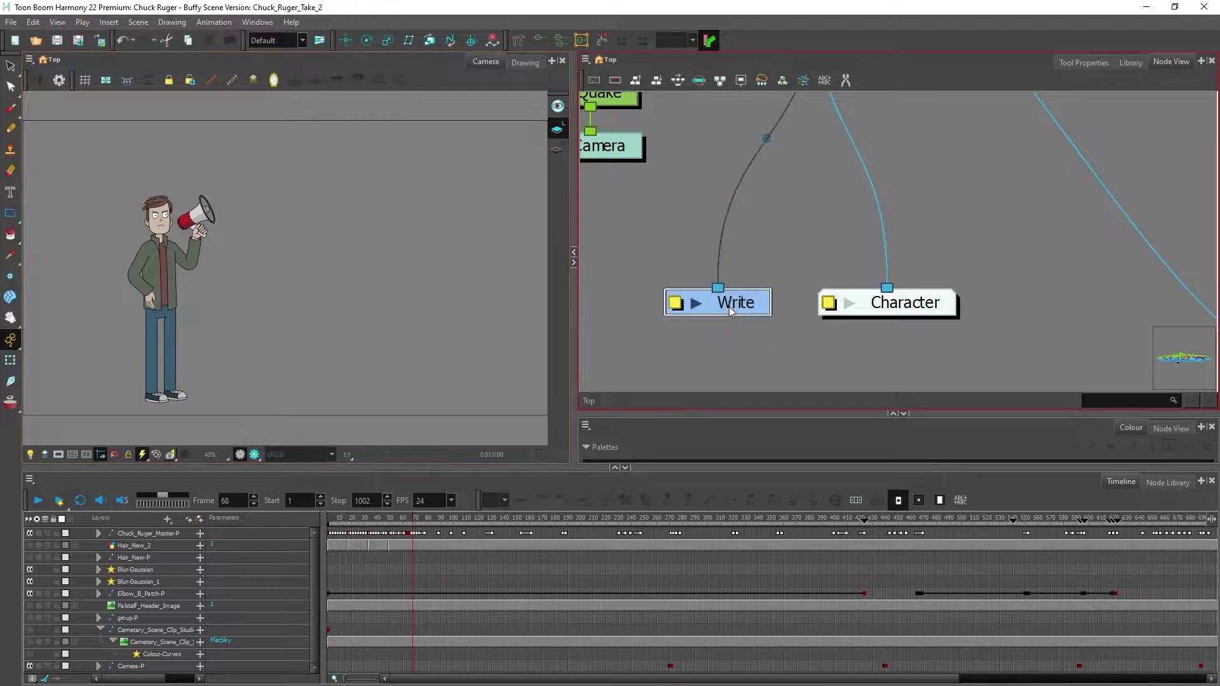
{"action": "key", "text": "Delete"}
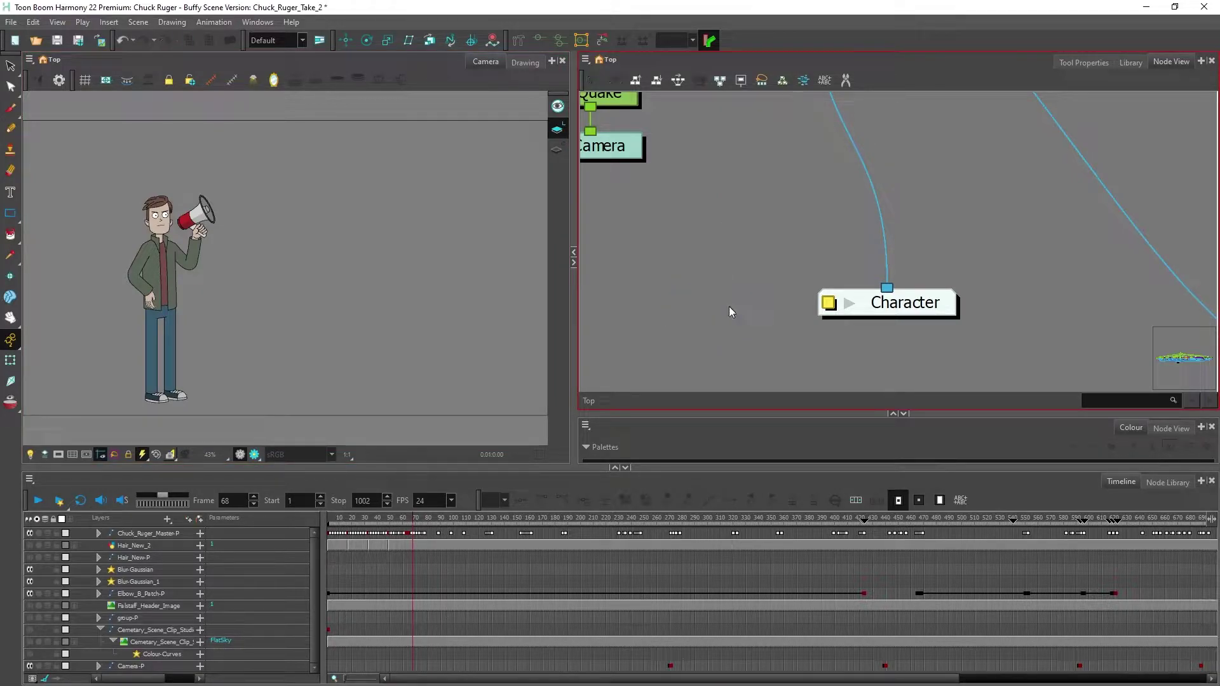
{"action": "scroll", "coordinate": [729, 306], "scroll_direction": "down", "scroll_amount": 2}
{"action": "scroll", "coordinate": [730, 307], "scroll_direction": "down", "scroll_amount": 2}
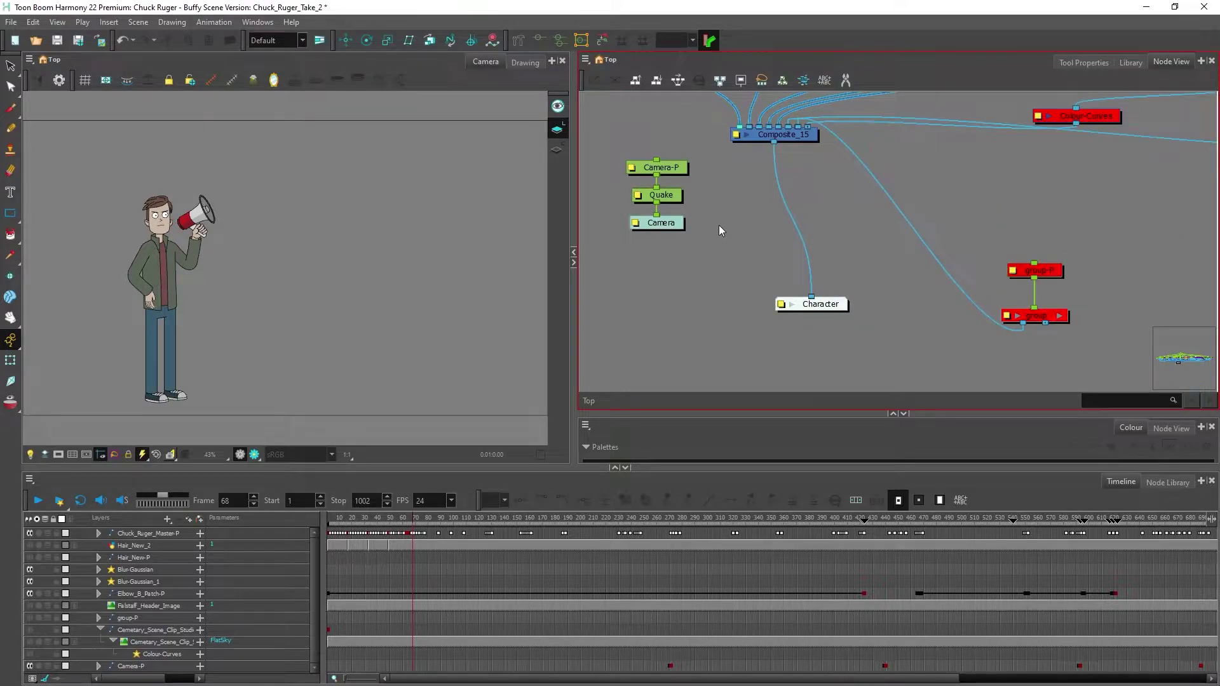
{"action": "scroll", "coordinate": [718, 226], "scroll_direction": "up", "scroll_amount": 1}
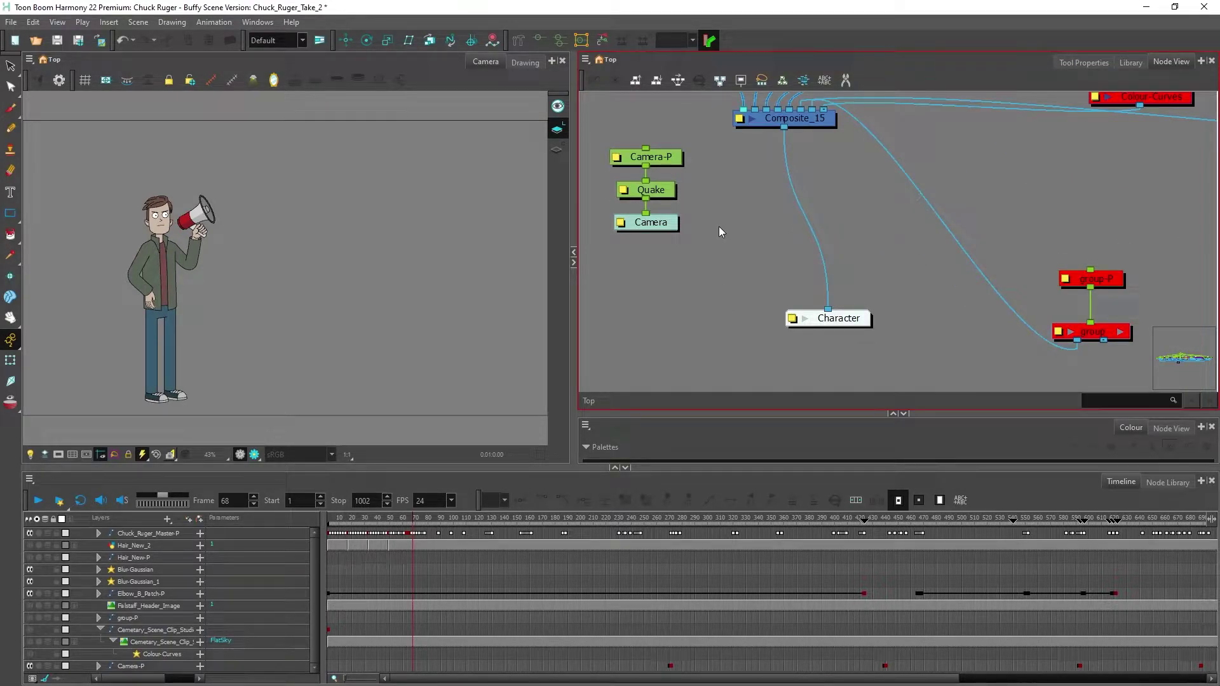
Add a Write node from the Node Library, feed it from Composite_15, and open its properties
{"action": "left_click", "coordinate": [1165, 482]}
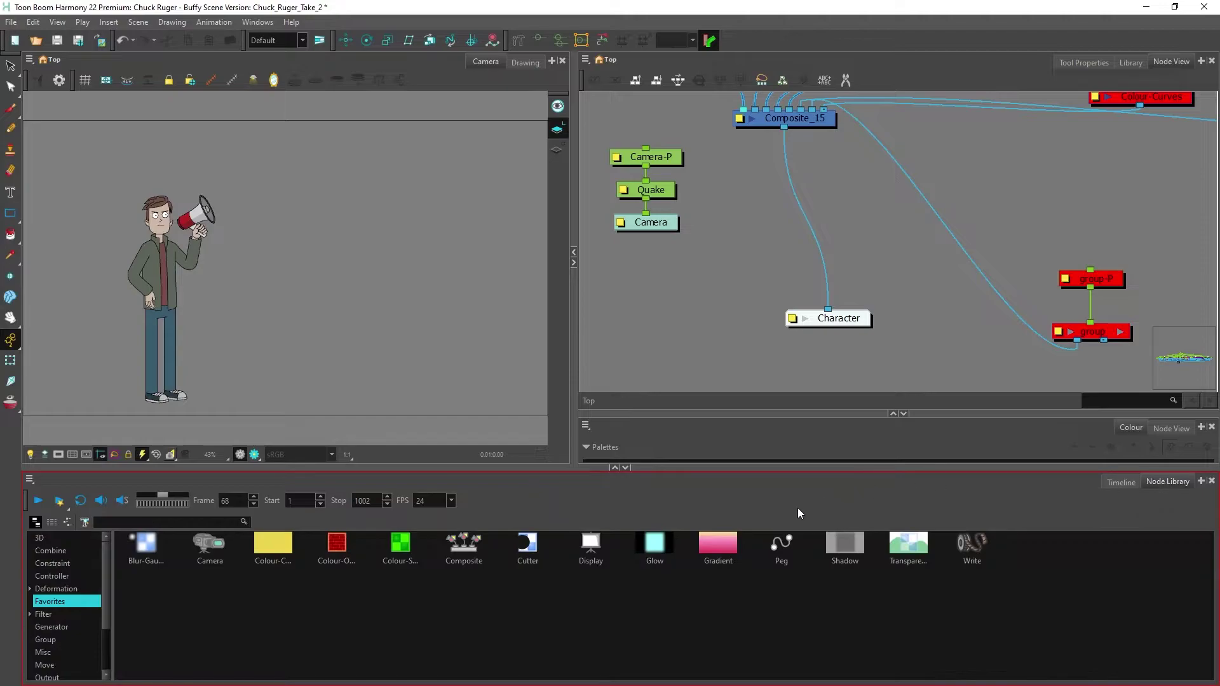
{"action": "left_click", "coordinate": [225, 521]}
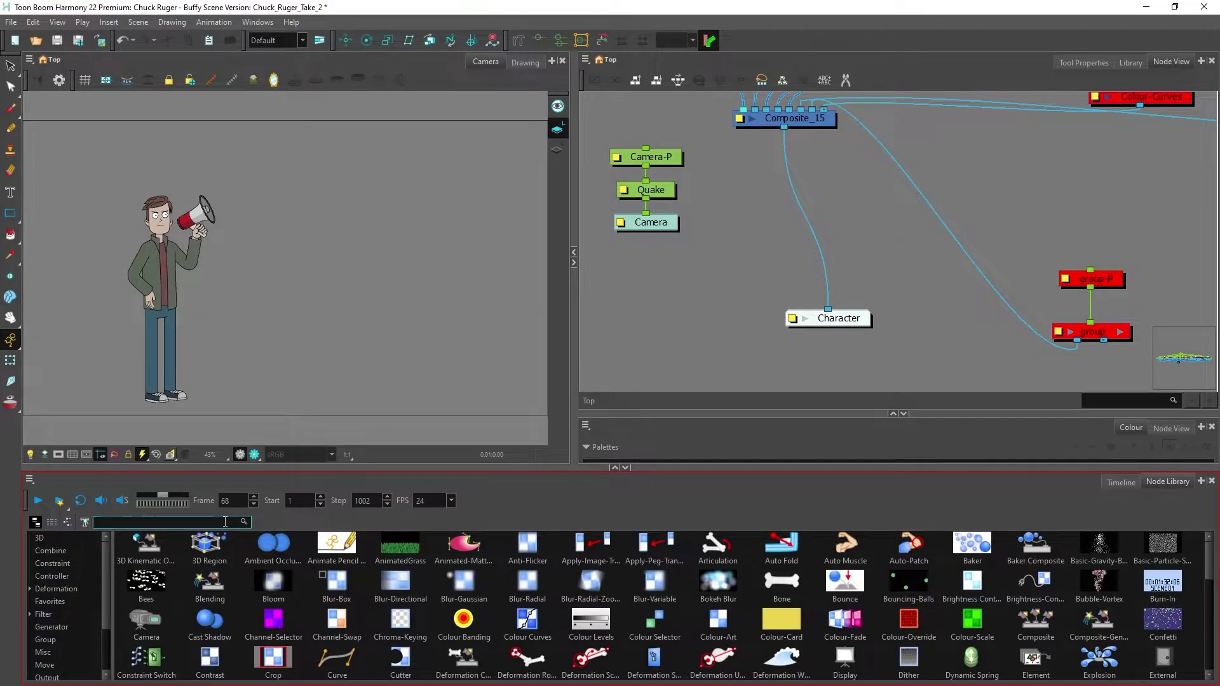
{"action": "type", "text": "write"}
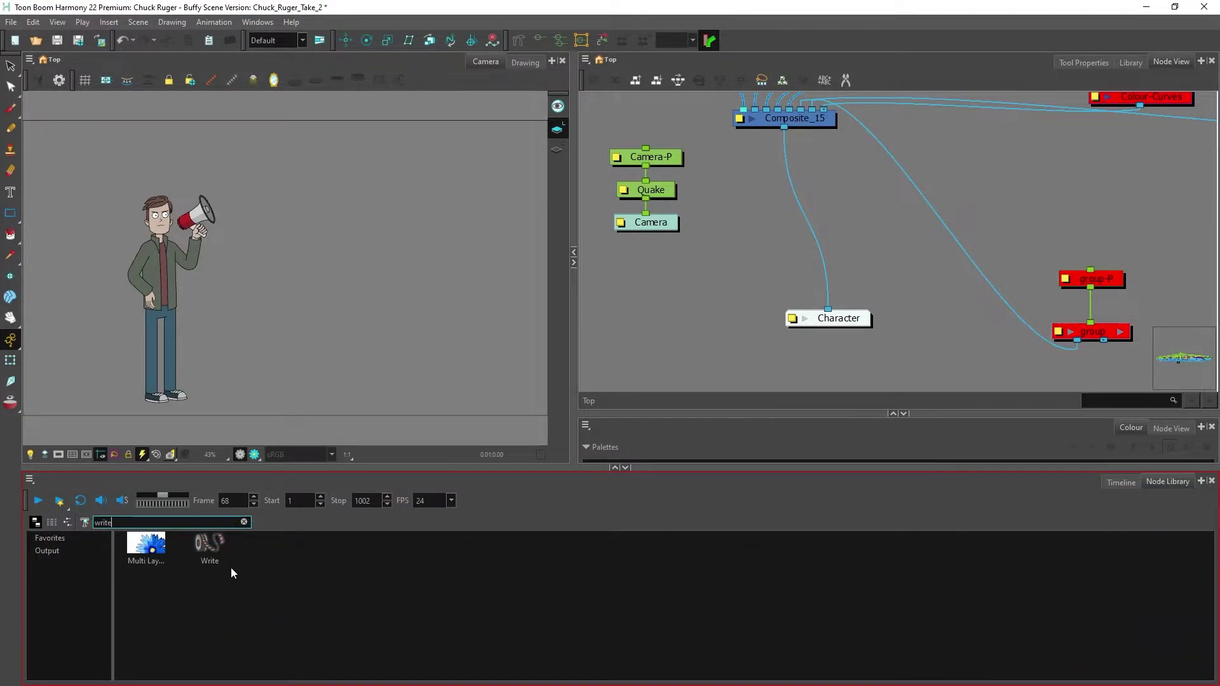
{"action": "left_click_drag", "start_coordinate": [213, 562], "coordinate": [722, 293]}
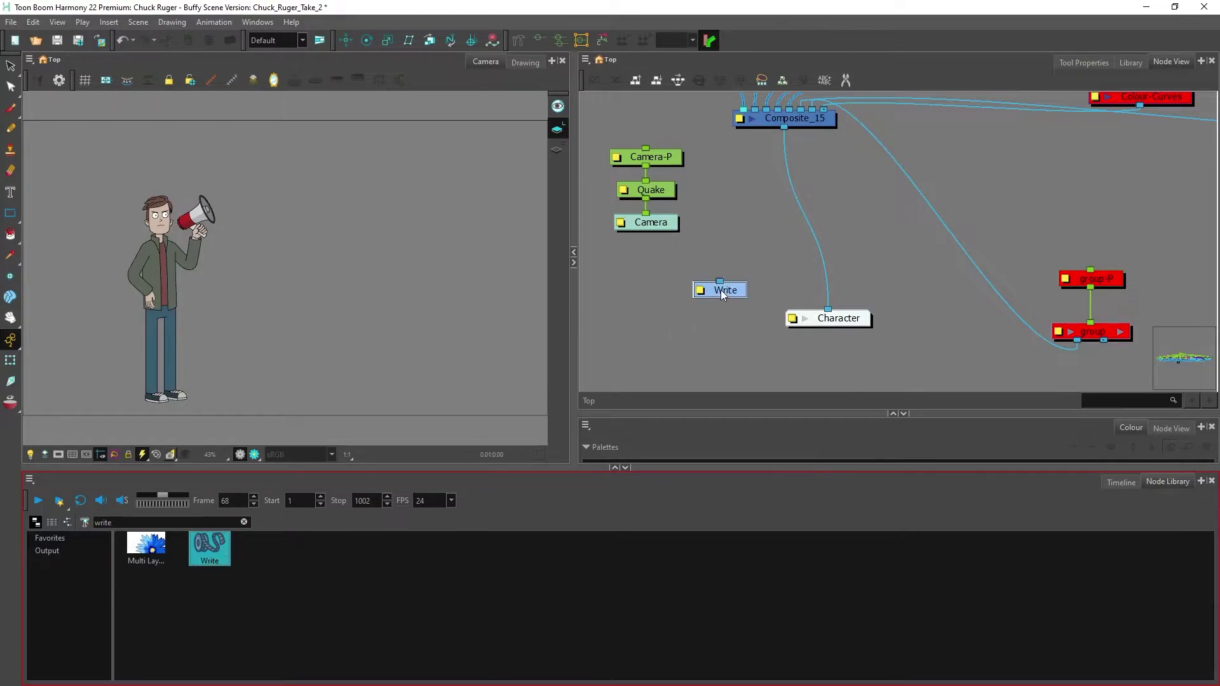
{"action": "left_click_drag", "start_coordinate": [784, 127], "coordinate": [951, 275]}
{"action": "double_click", "coordinate": [731, 323]}
In the Write node's Layer Properties, set the Image Folder to Blender Frames
{"action": "right_click", "coordinate": [707, 322]}
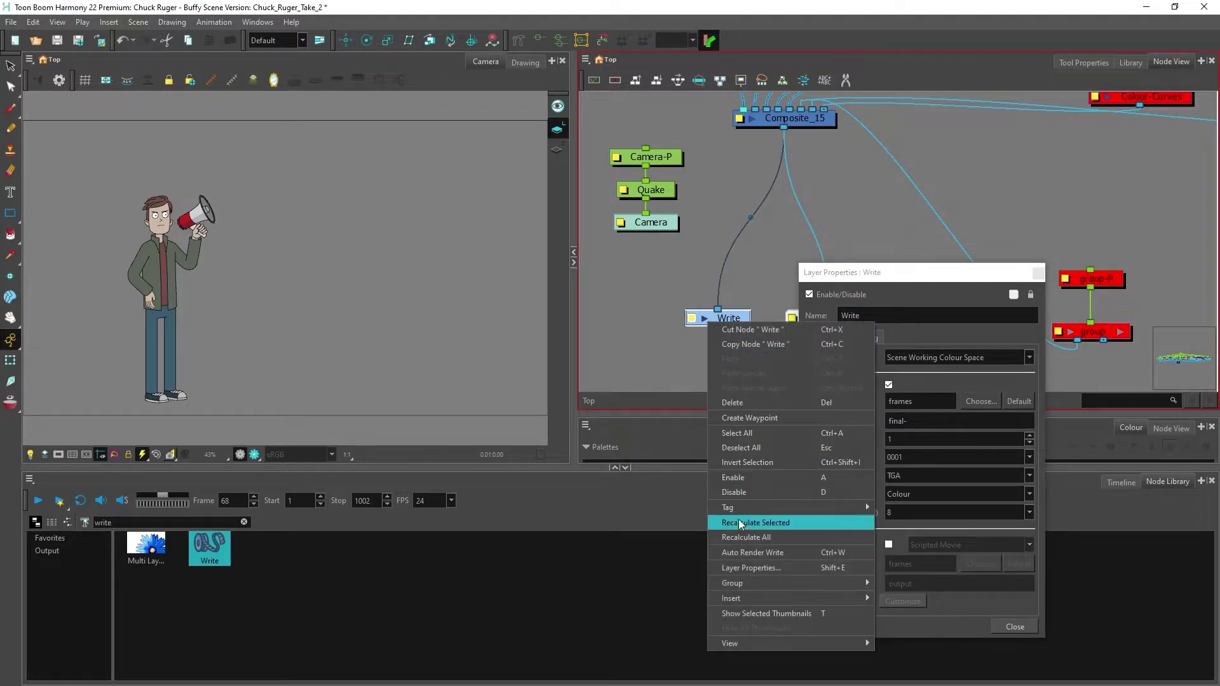
{"action": "left_click", "coordinate": [749, 567]}
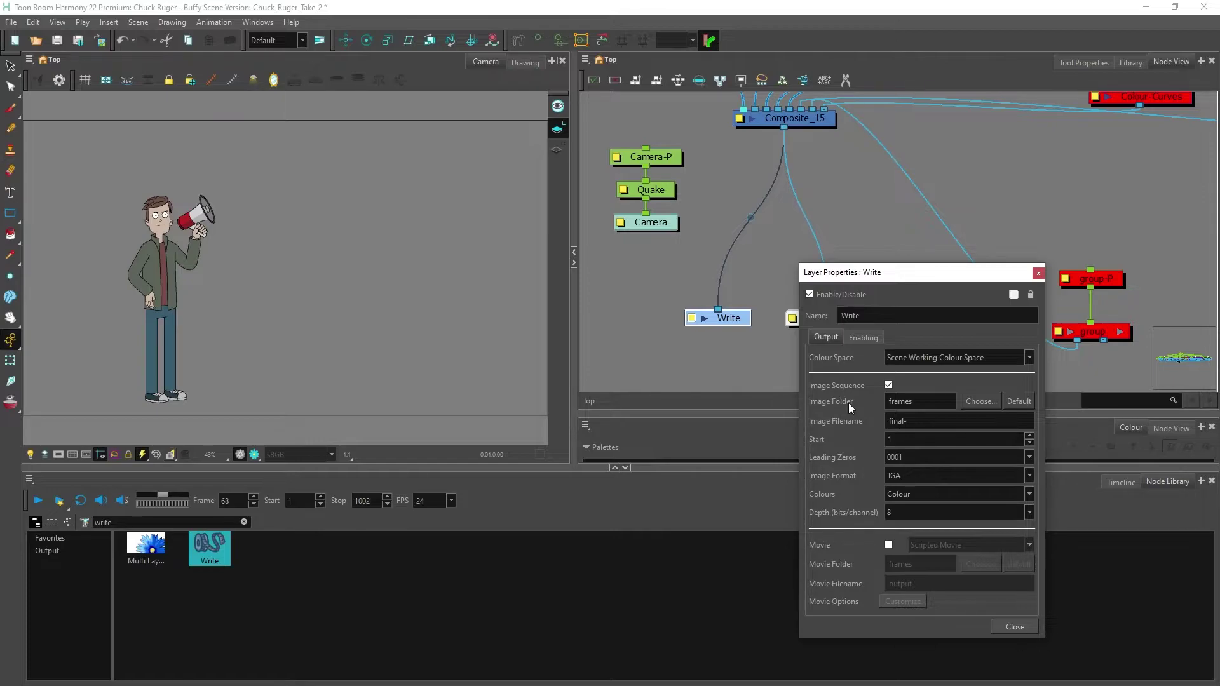
{"action": "left_click", "coordinate": [977, 406]}
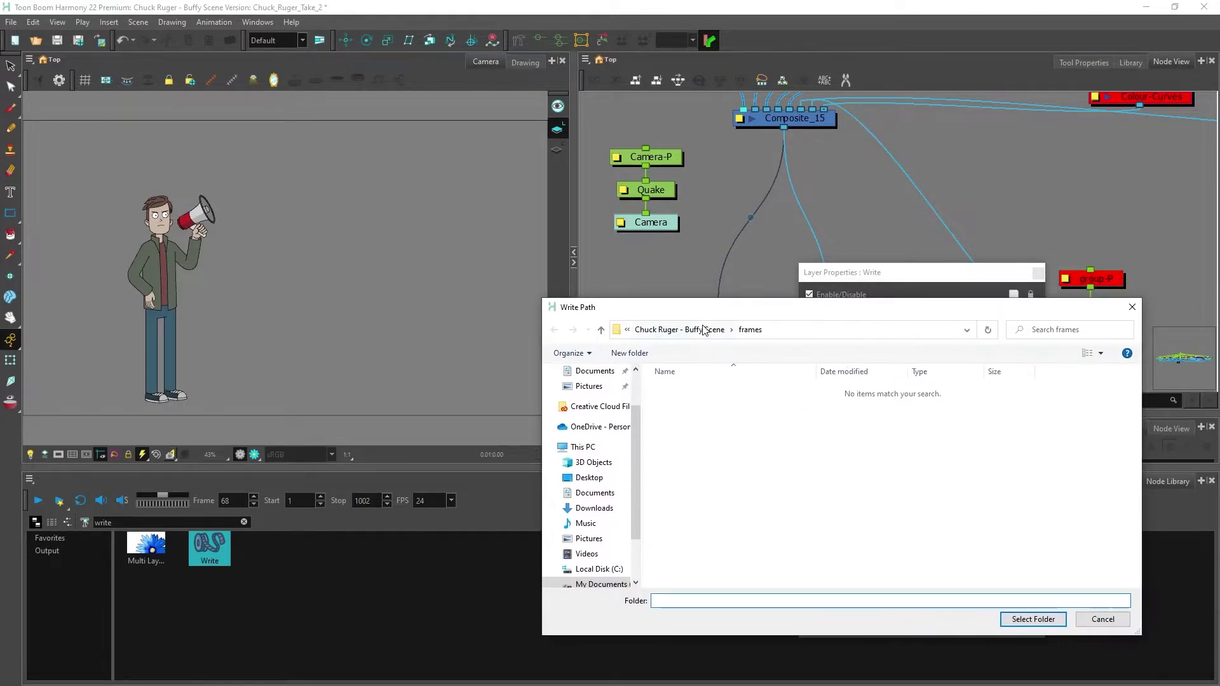
{"action": "left_click", "coordinate": [699, 404]}
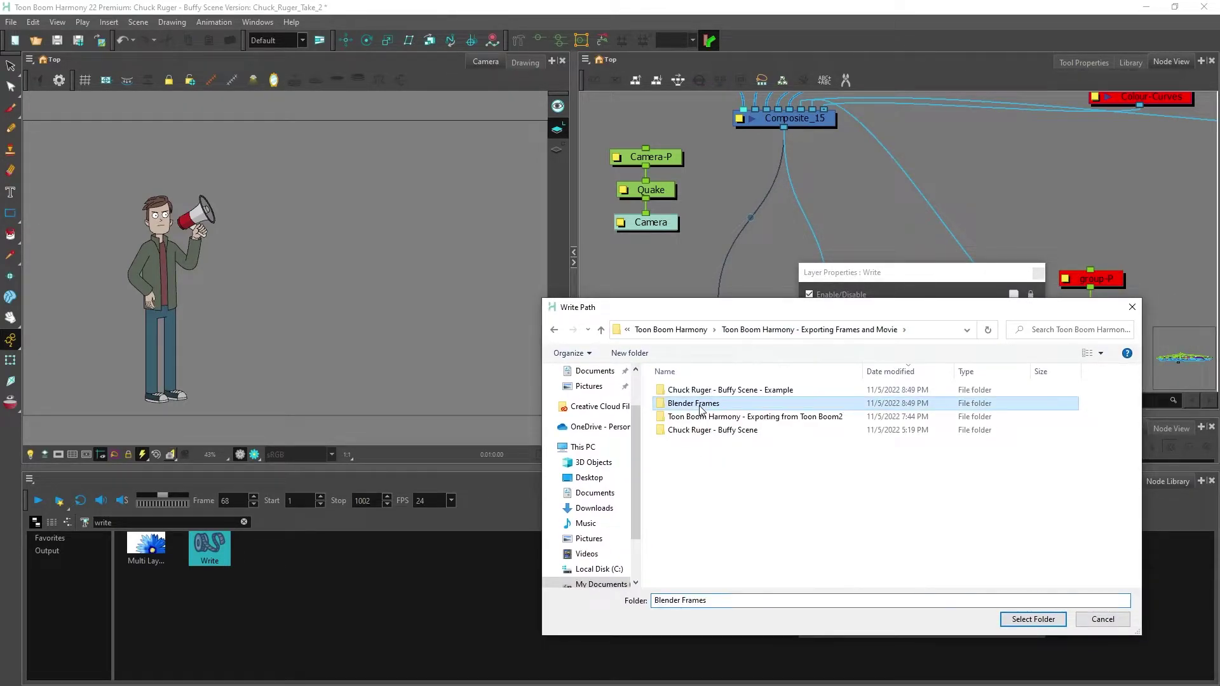
{"action": "left_click", "coordinate": [1016, 618]}
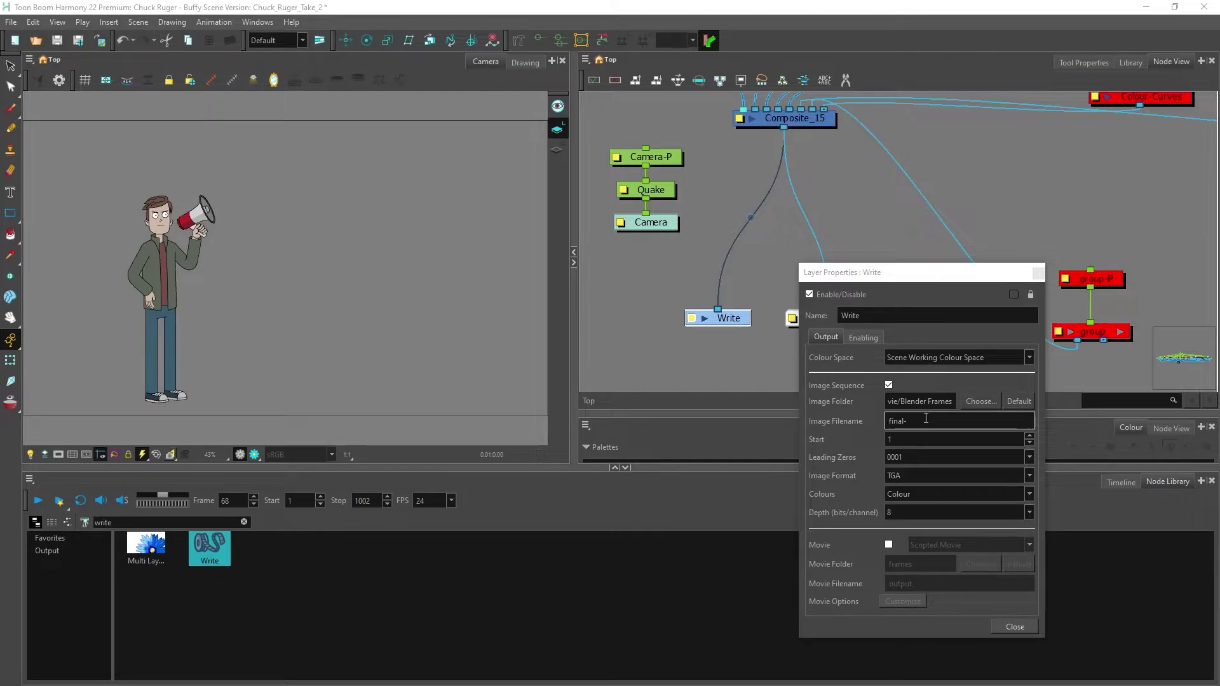
Replace the image filename prefix final- with Blender-Example
{"action": "left_click", "coordinate": [926, 419]}
{"action": "left_click_drag", "start_coordinate": [925, 420], "coordinate": [875, 426]}
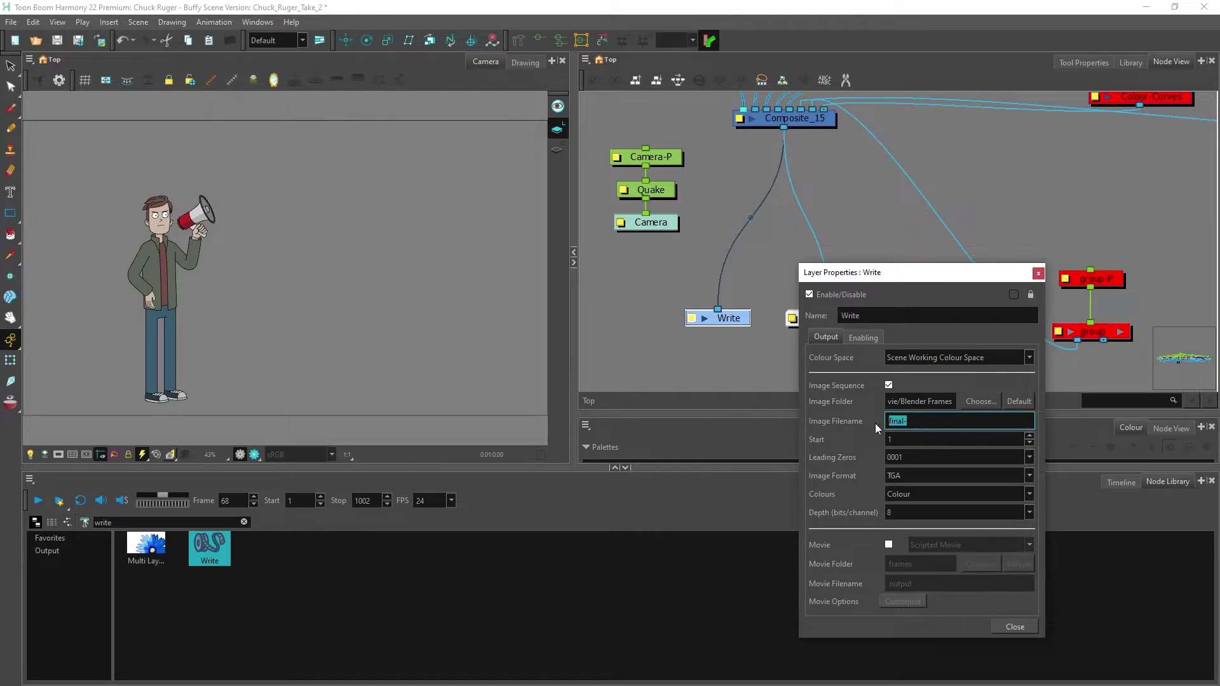
{"action": "key", "text": "BackSpace"}
{"action": "type", "text": "Blender-Example"}
Set leading zeros to 0001, image format PNG and colours Colour + Alpha, then close
{"action": "left_click", "coordinate": [1030, 459]}
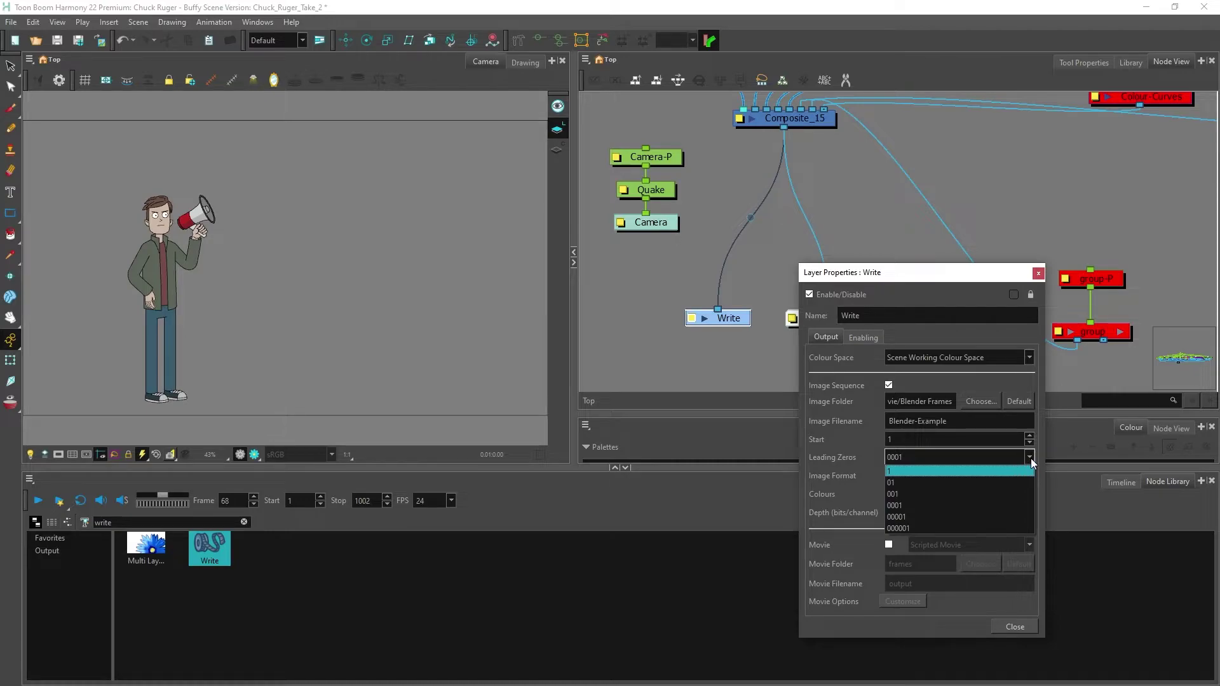
{"action": "left_click", "coordinate": [982, 503]}
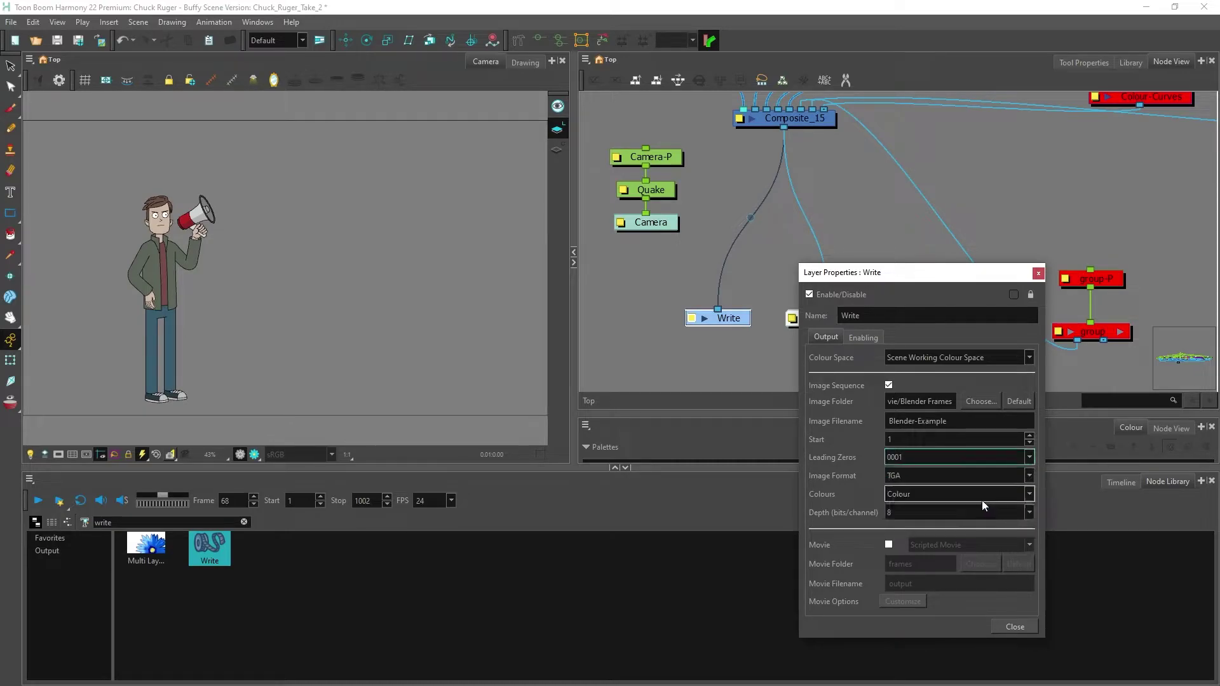
{"action": "left_click", "coordinate": [1029, 476]}
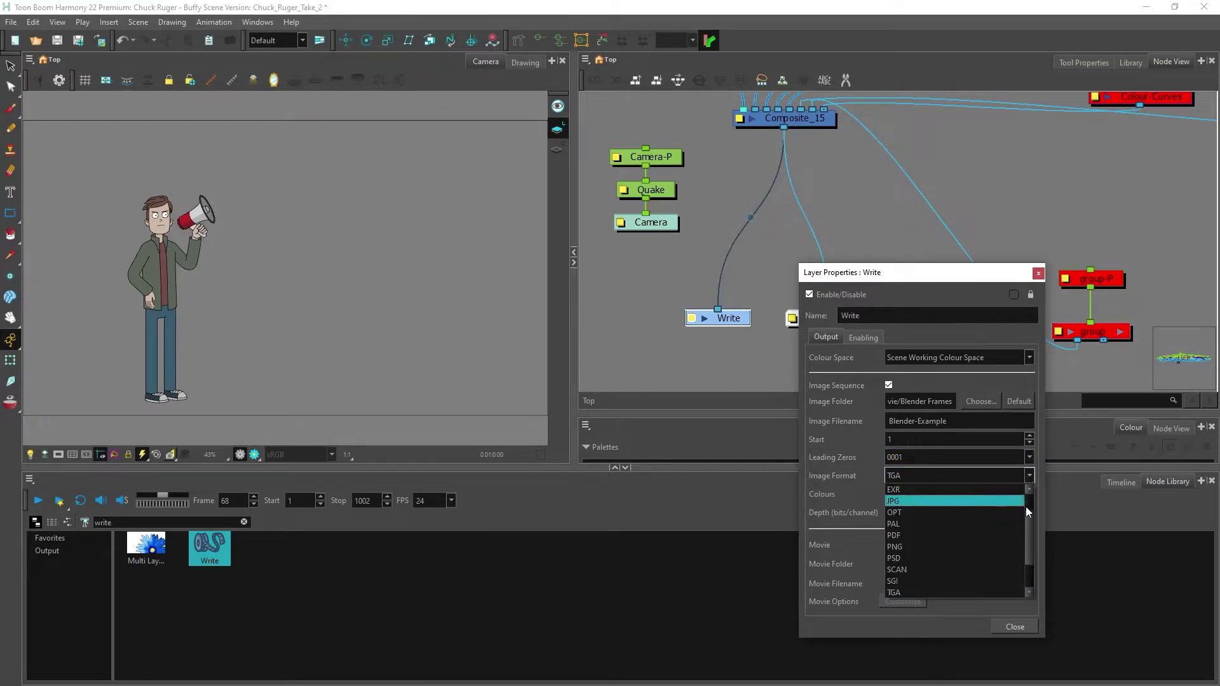
{"action": "left_click_drag", "start_coordinate": [1031, 507], "coordinate": [1031, 548]}
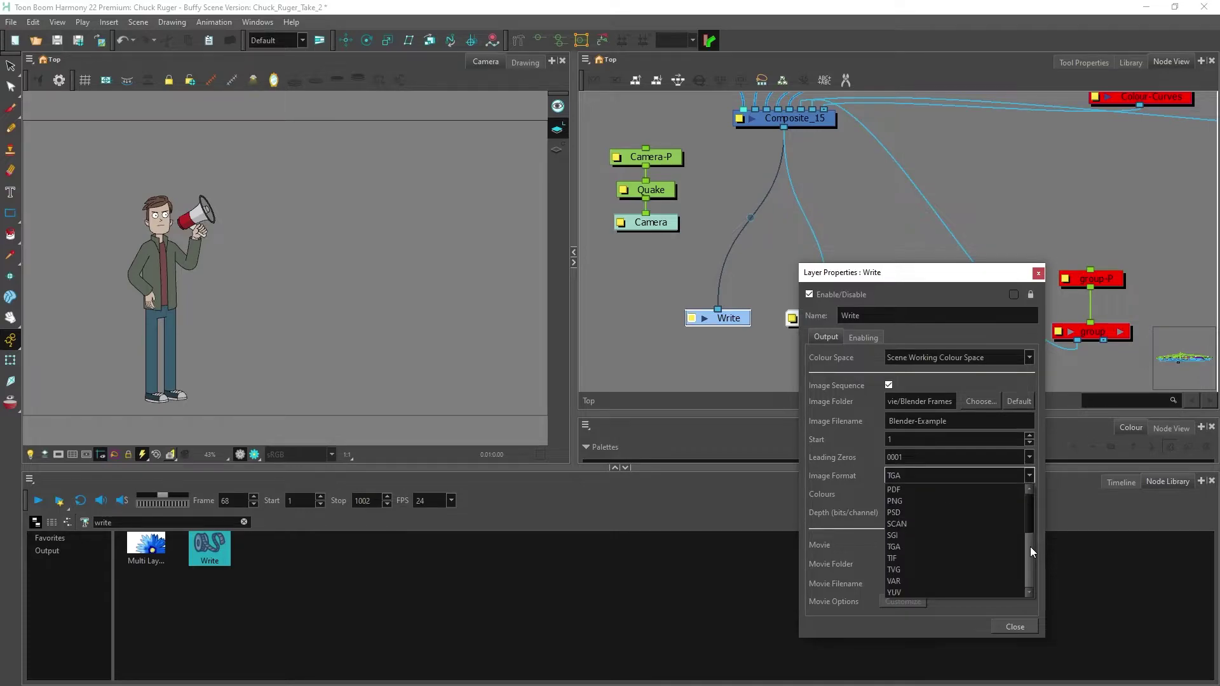
{"action": "left_click", "coordinate": [946, 501]}
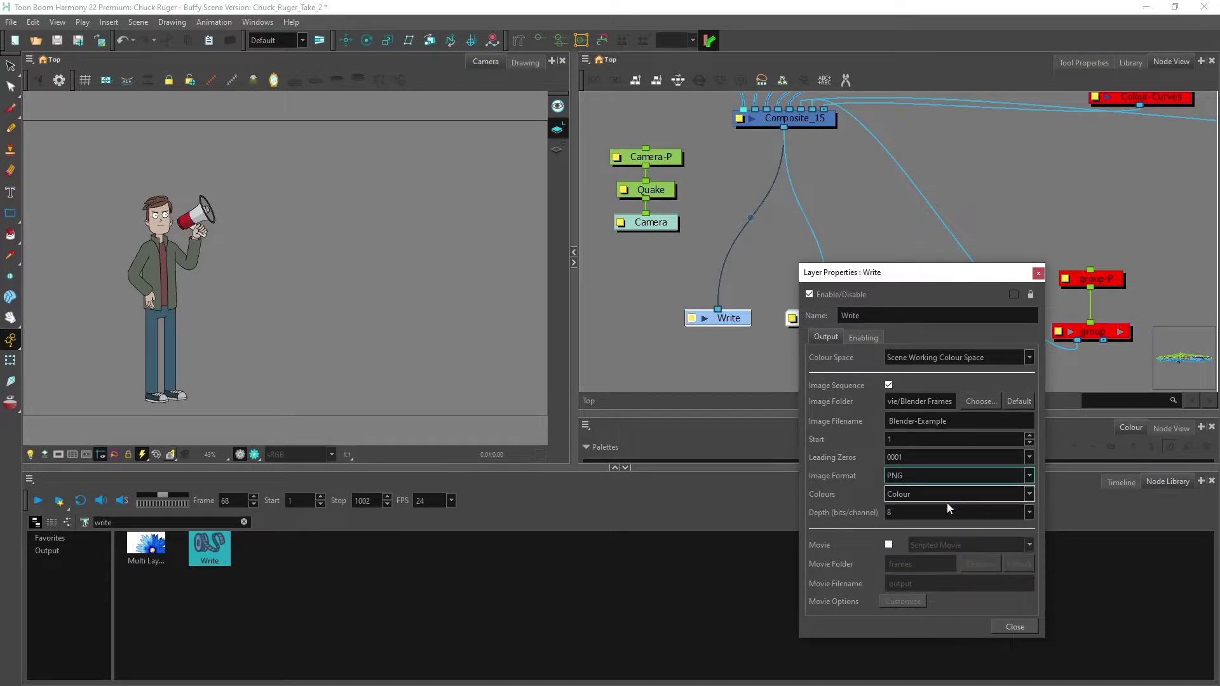
{"action": "left_click", "coordinate": [1028, 493]}
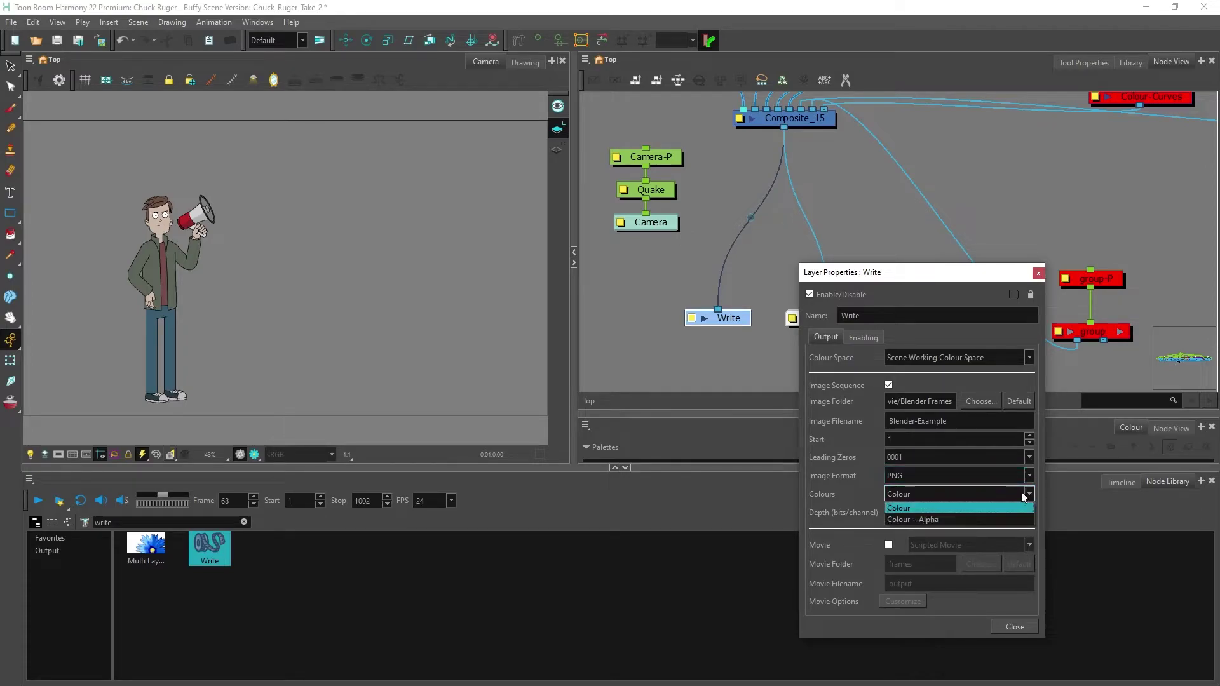
{"action": "left_click", "coordinate": [925, 519]}
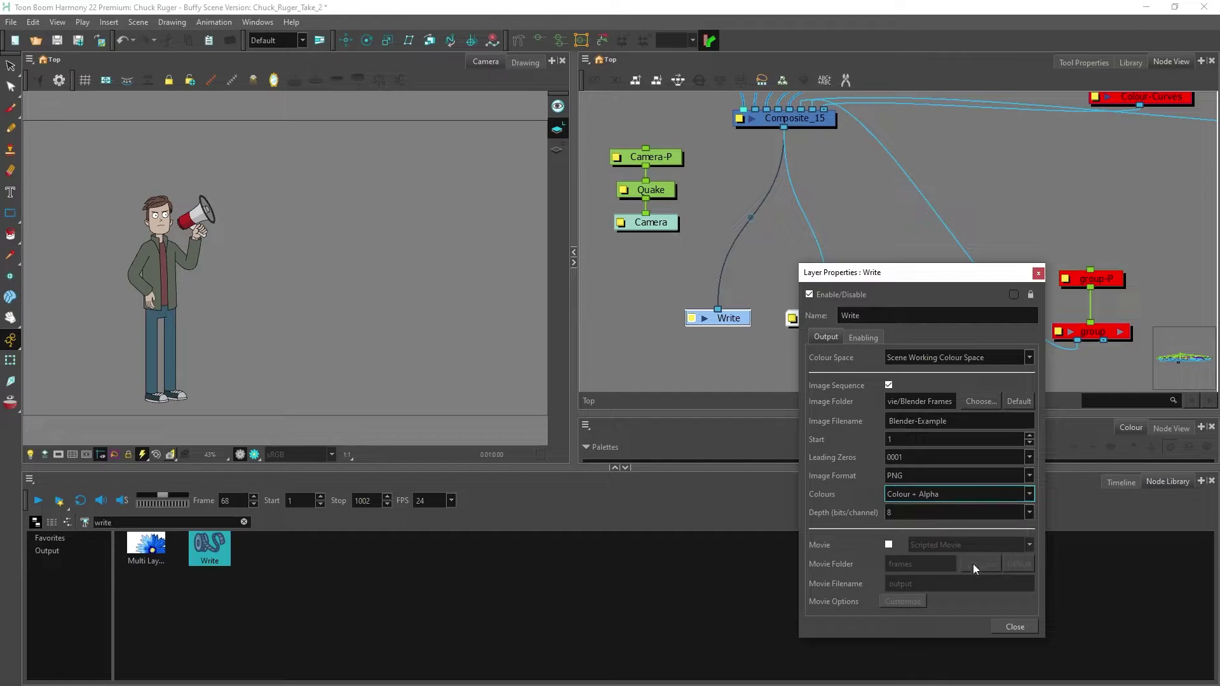
{"action": "left_click", "coordinate": [1015, 626]}
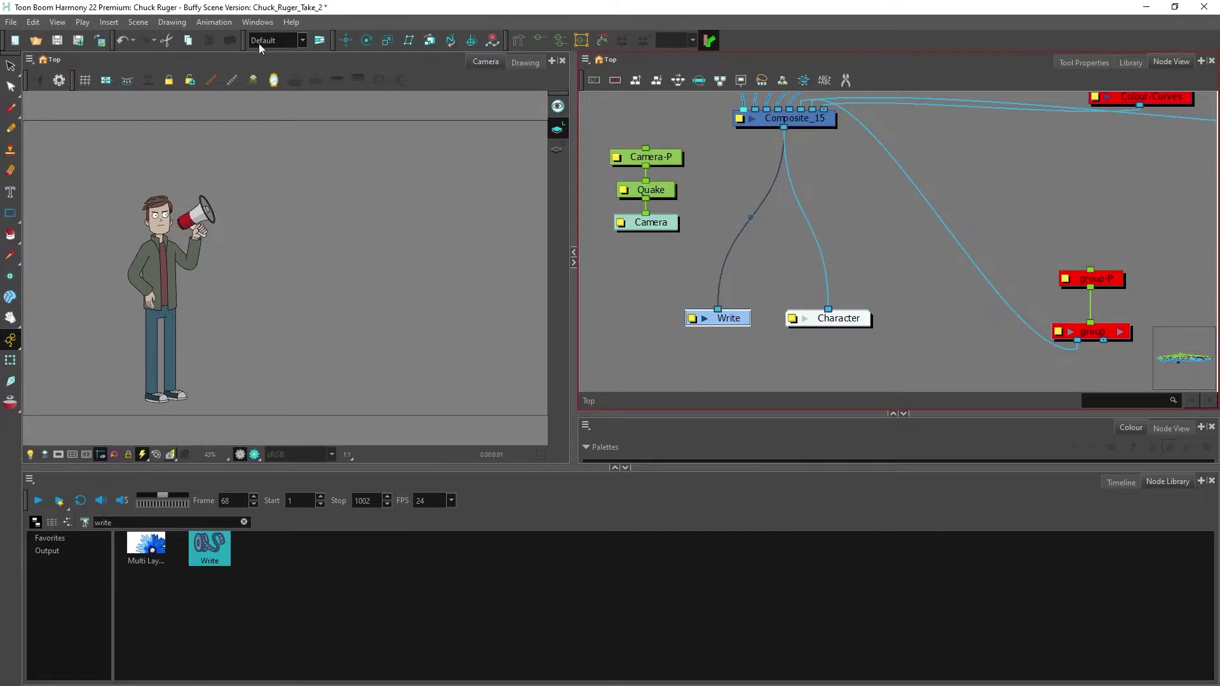
Render the Write nodes for selected frames 1 to 1002 via File > Export
{"action": "left_click", "coordinate": [16, 25]}
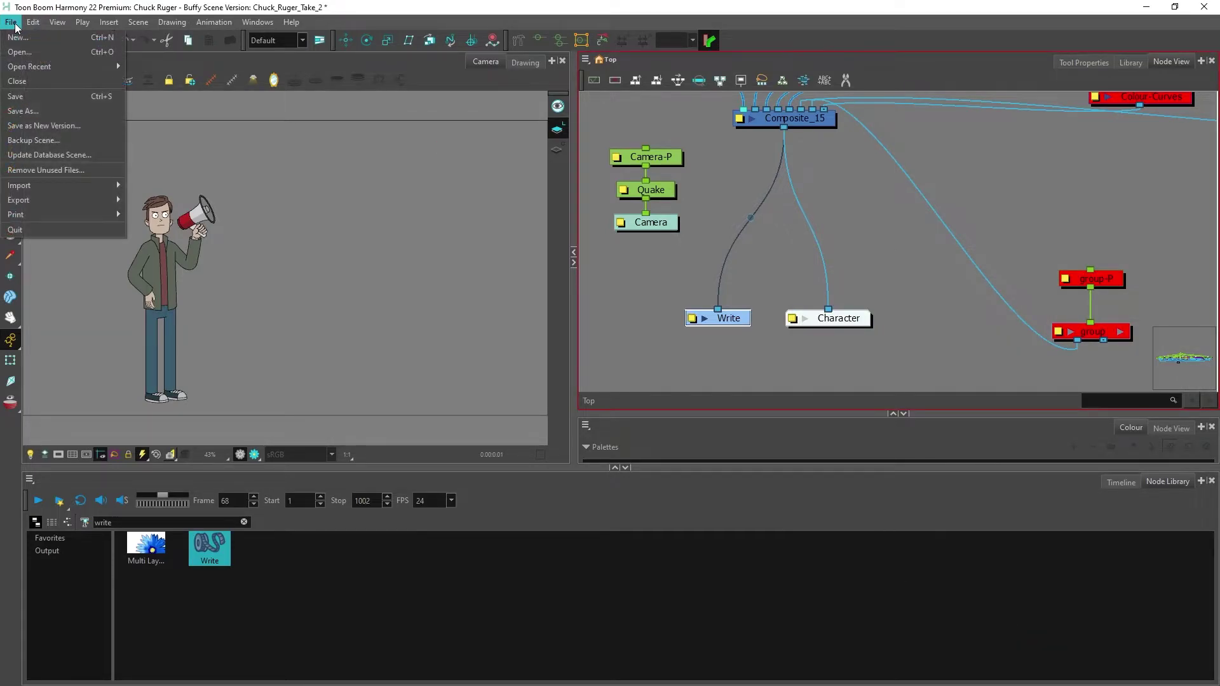
{"action": "mouse_move", "coordinate": [22, 203]}
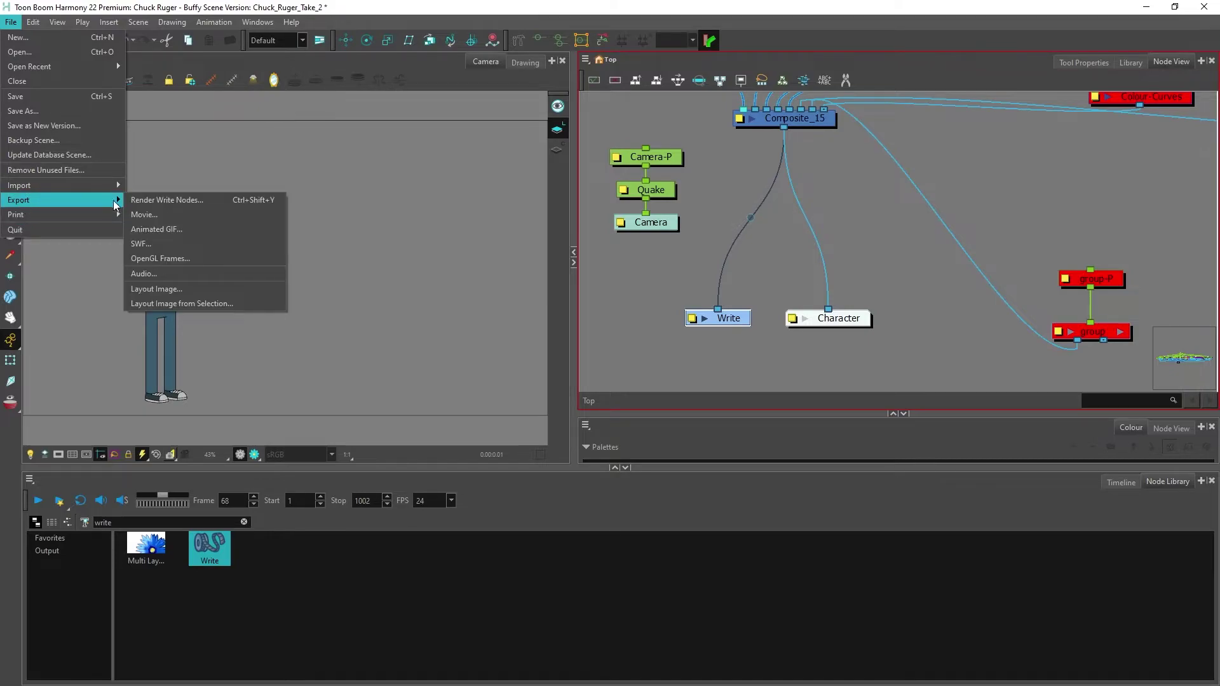
{"action": "left_click", "coordinate": [177, 200]}
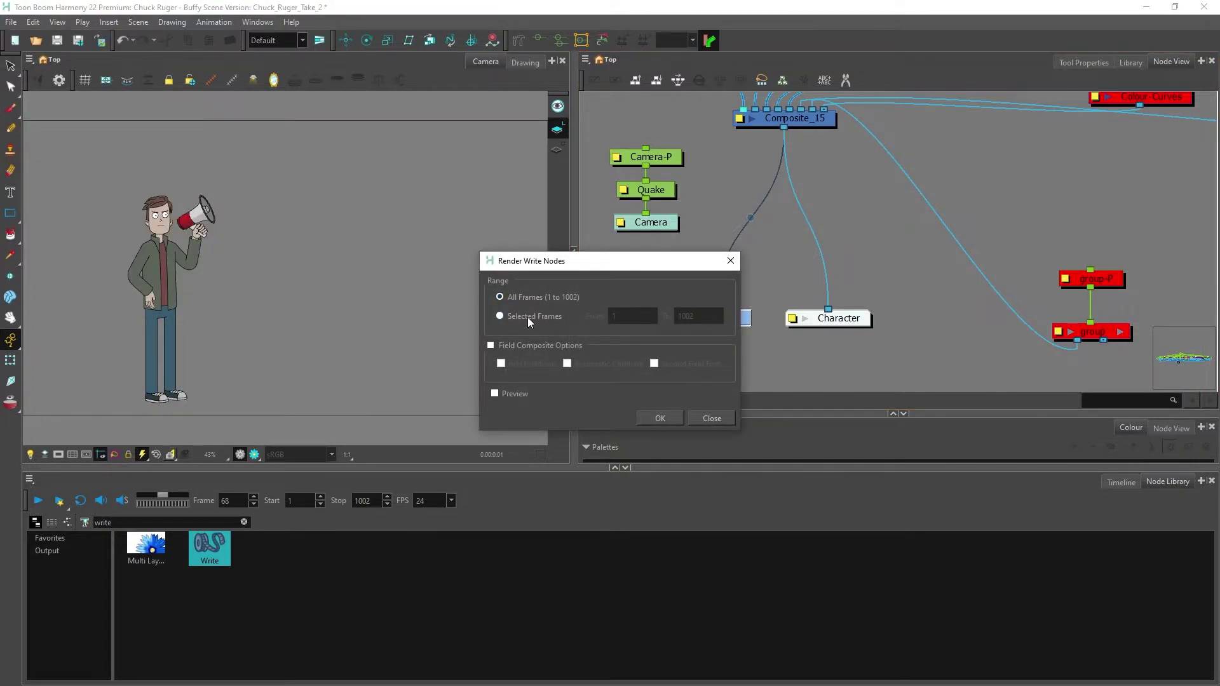
{"action": "left_click", "coordinate": [521, 319]}
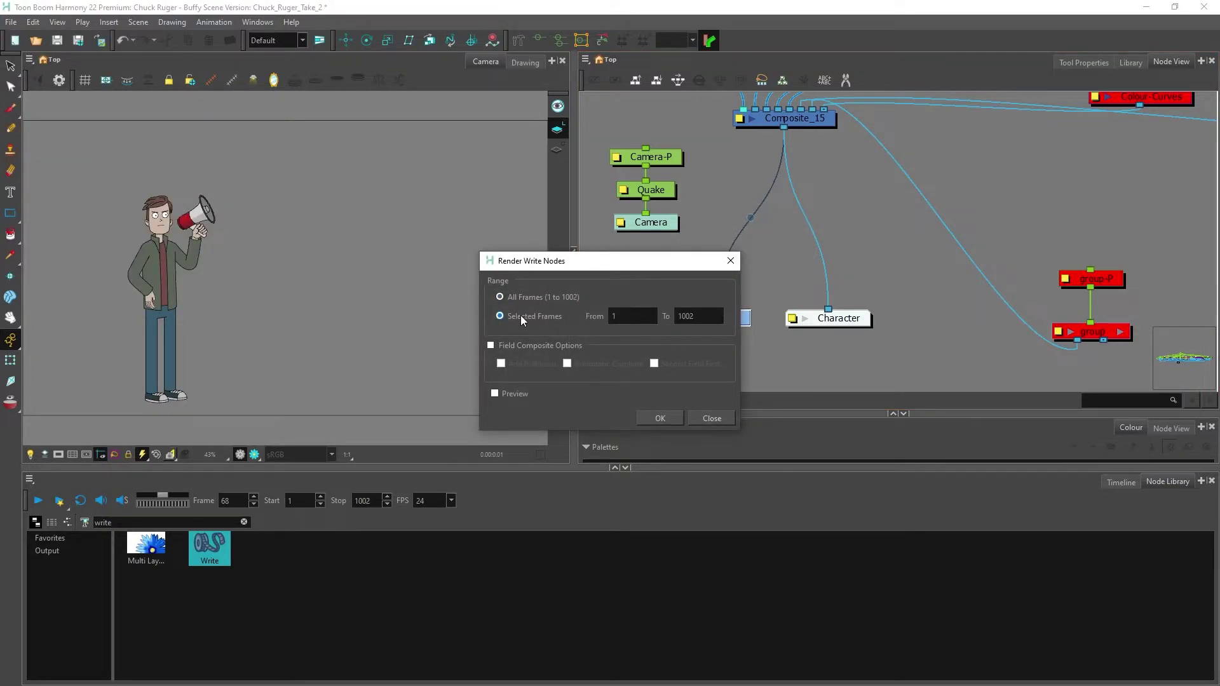
{"action": "left_click_drag", "start_coordinate": [685, 316], "coordinate": [731, 319]}
{"action": "left_click", "coordinate": [648, 419]}
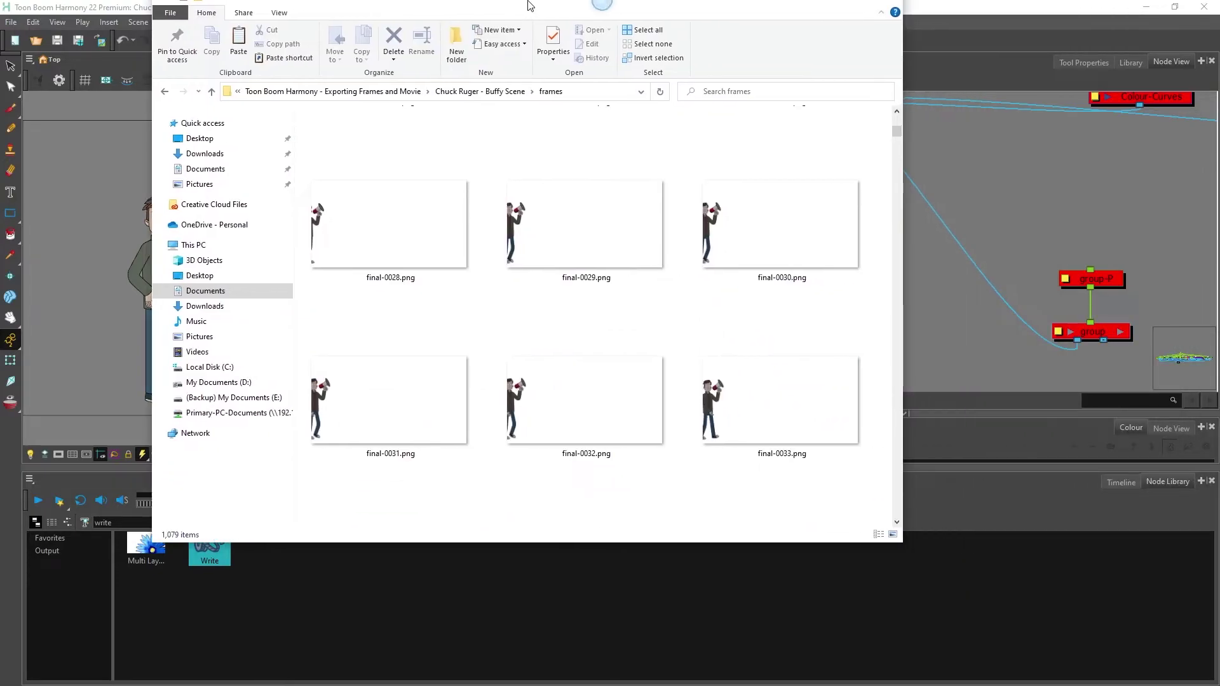
Maximize the frames folder, scroll through the rendered PNG thumbnails, then close it
{"action": "double_click", "coordinate": [531, 8]}
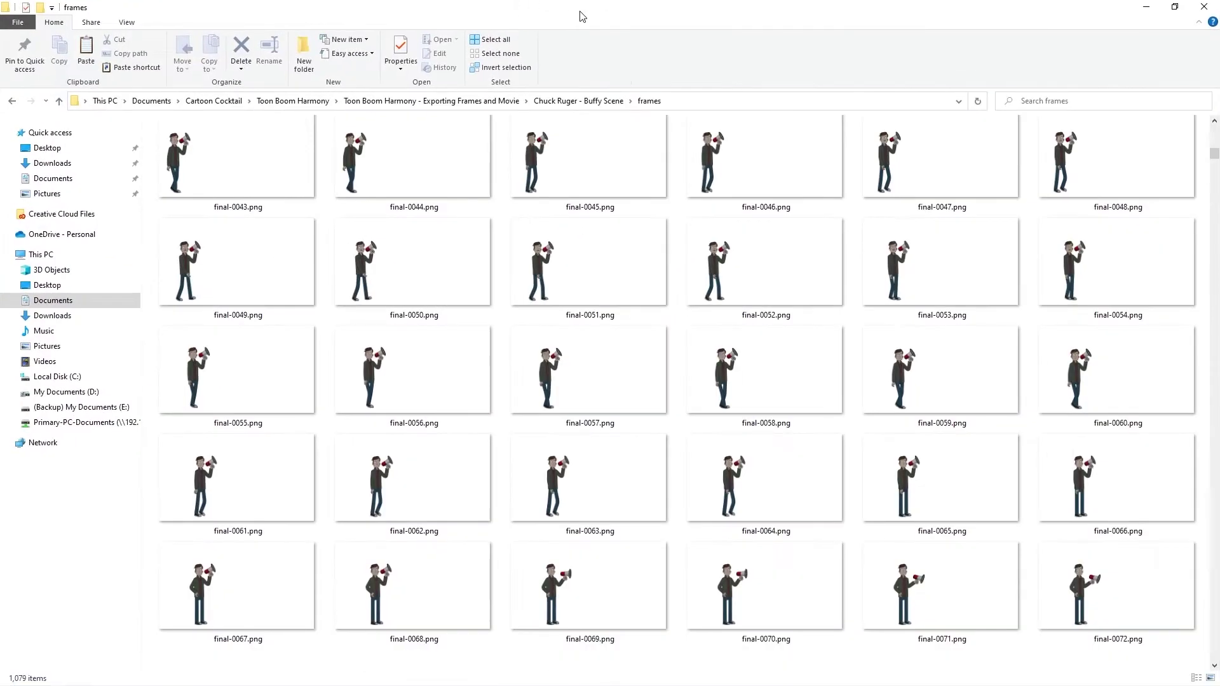
{"action": "scroll", "coordinate": [756, 254], "scroll_direction": "up", "scroll_amount": 1, "text": "ctrl"}
{"action": "scroll", "coordinate": [752, 278], "scroll_direction": "down", "scroll_amount": 15}
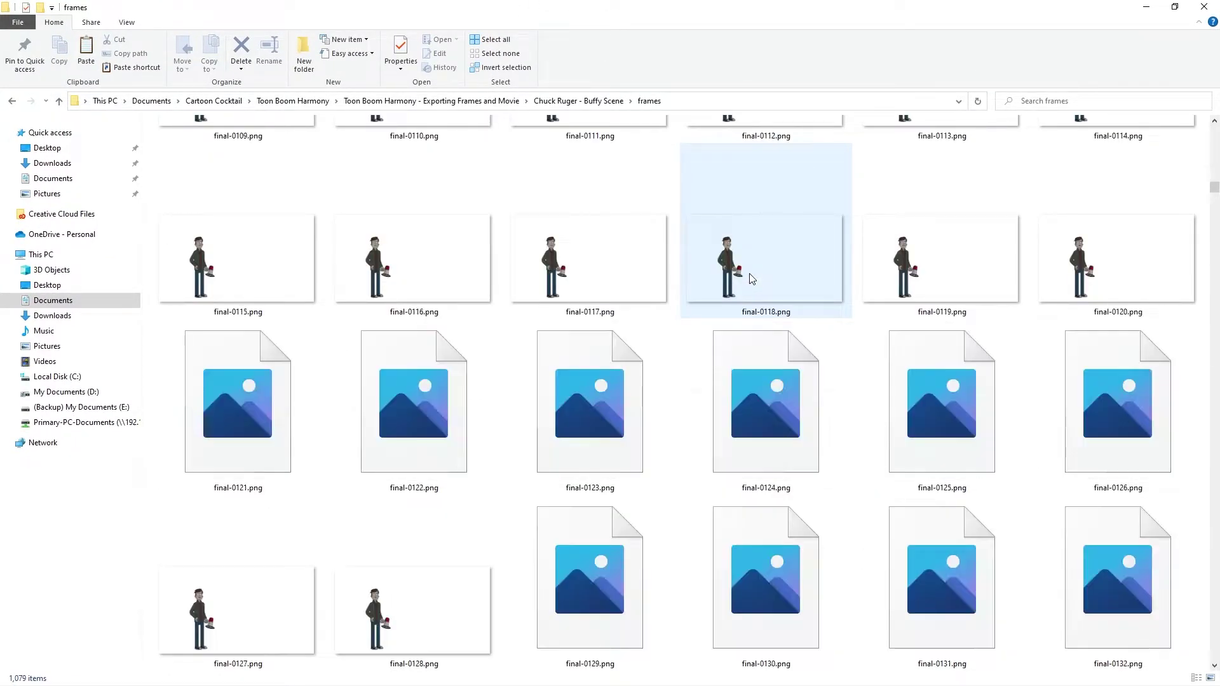
{"action": "scroll", "coordinate": [752, 278], "scroll_direction": "down", "scroll_amount": 1}
{"action": "left_click", "coordinate": [1211, 9]}
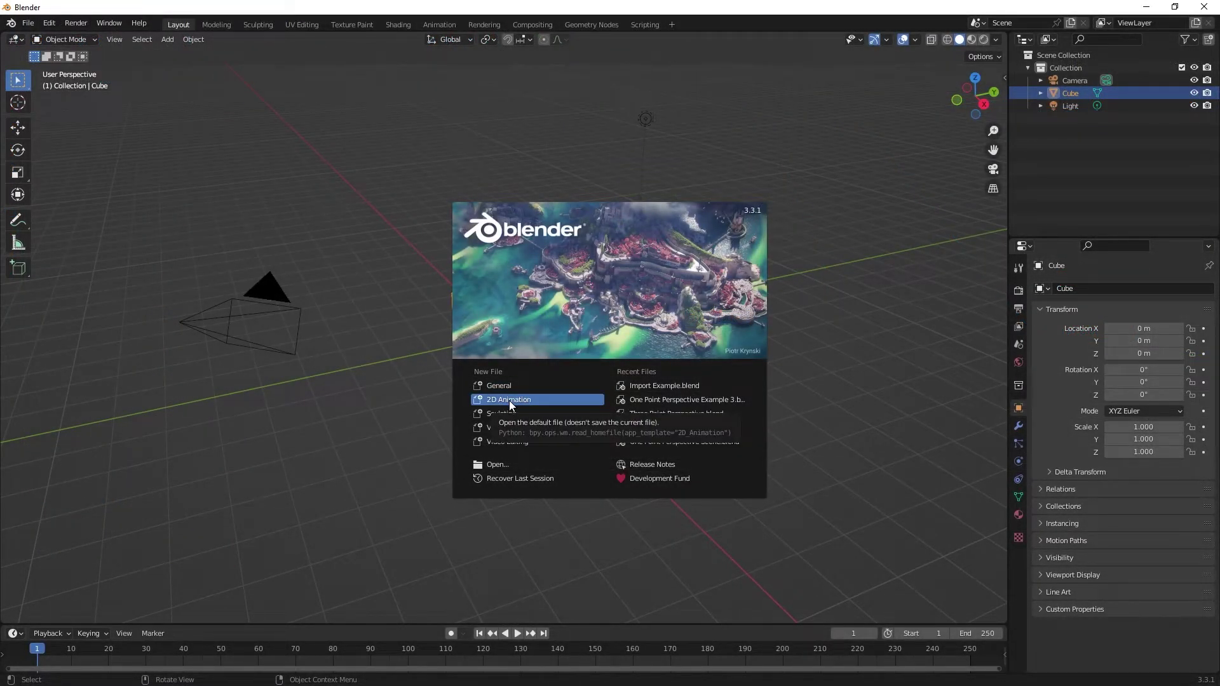
Create a new 2D Animation file and switch the Stroke object from Draw Mode to Object Mode
{"action": "left_click", "coordinate": [509, 400]}
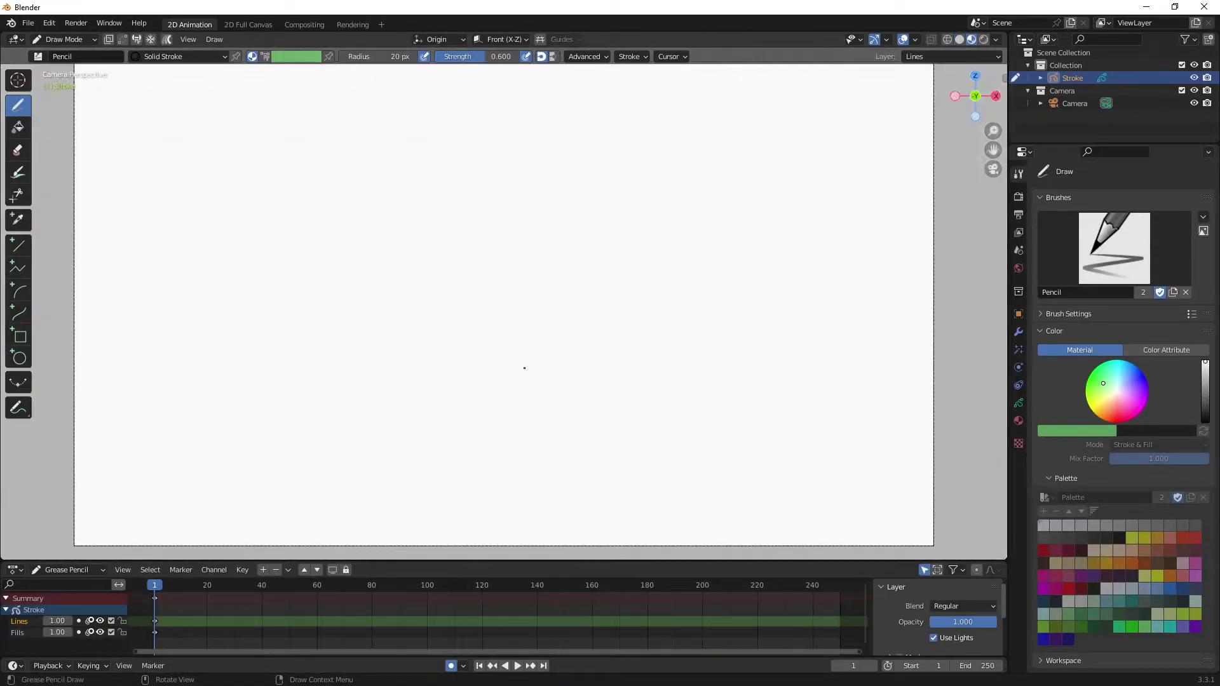
{"action": "left_click", "coordinate": [86, 40]}
{"action": "left_click", "coordinate": [69, 54]}
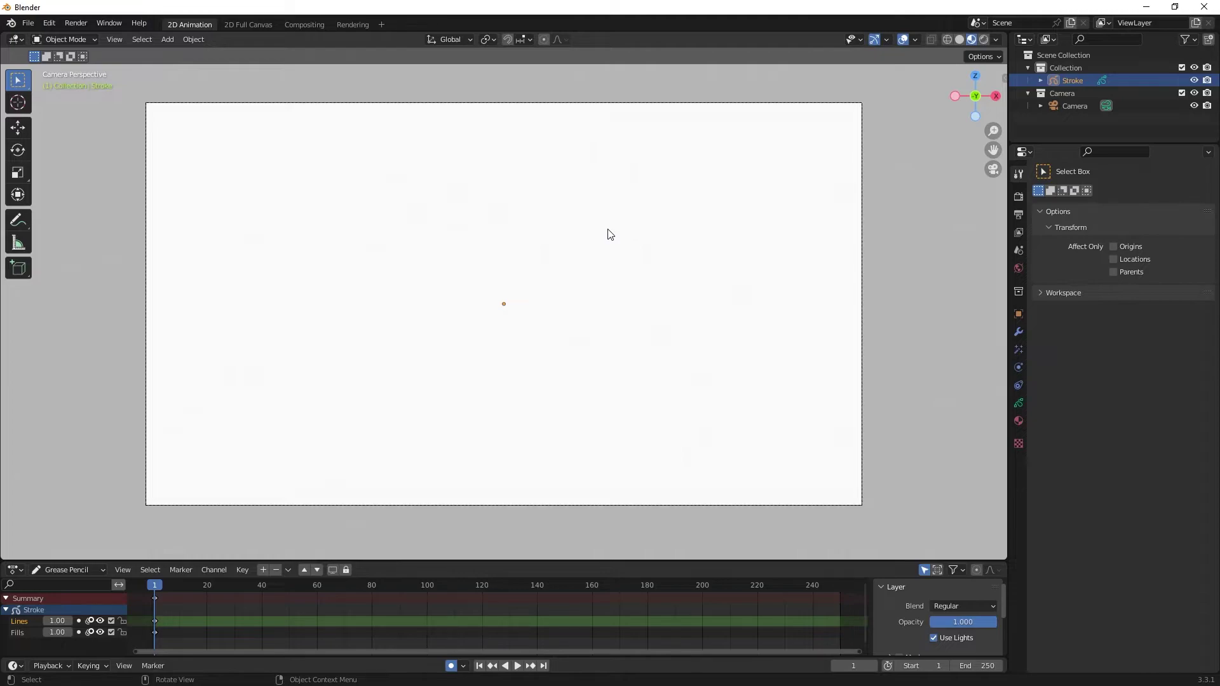
Search 'plane' in Preferences > Add-ons and enable Import-Export: Import Images as Planes
{"action": "scroll", "coordinate": [608, 234], "scroll_direction": "up", "scroll_amount": 1}
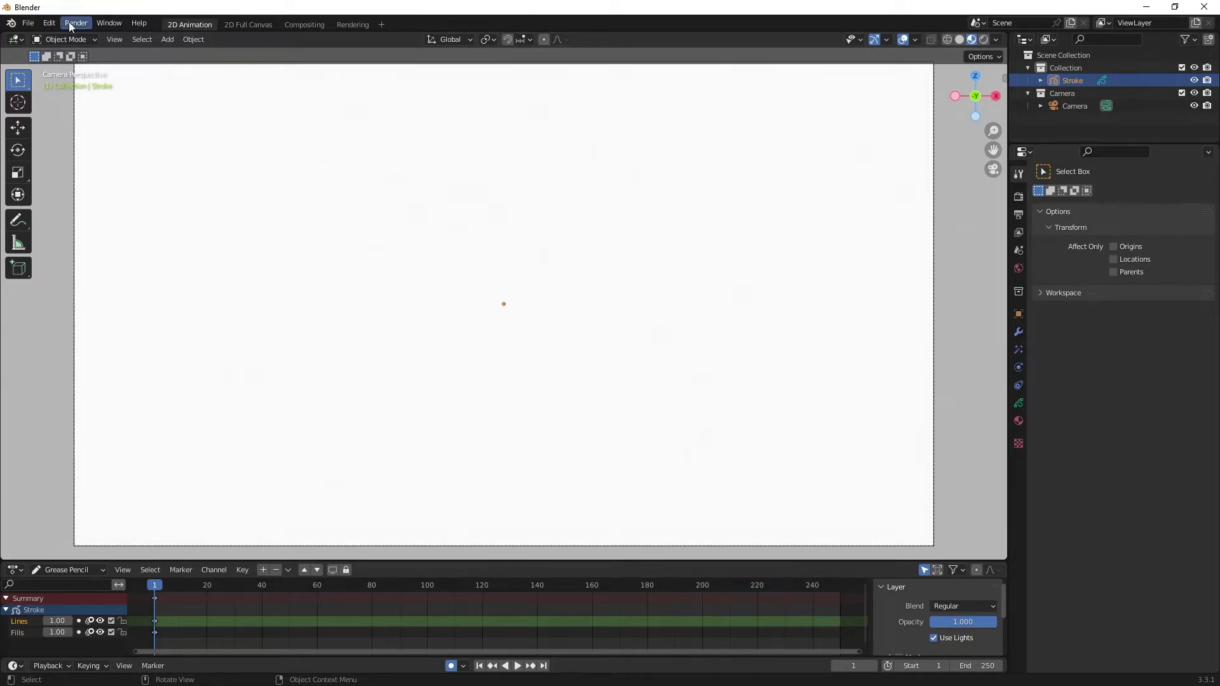
{"action": "left_click", "coordinate": [52, 24]}
{"action": "left_click", "coordinate": [93, 198]}
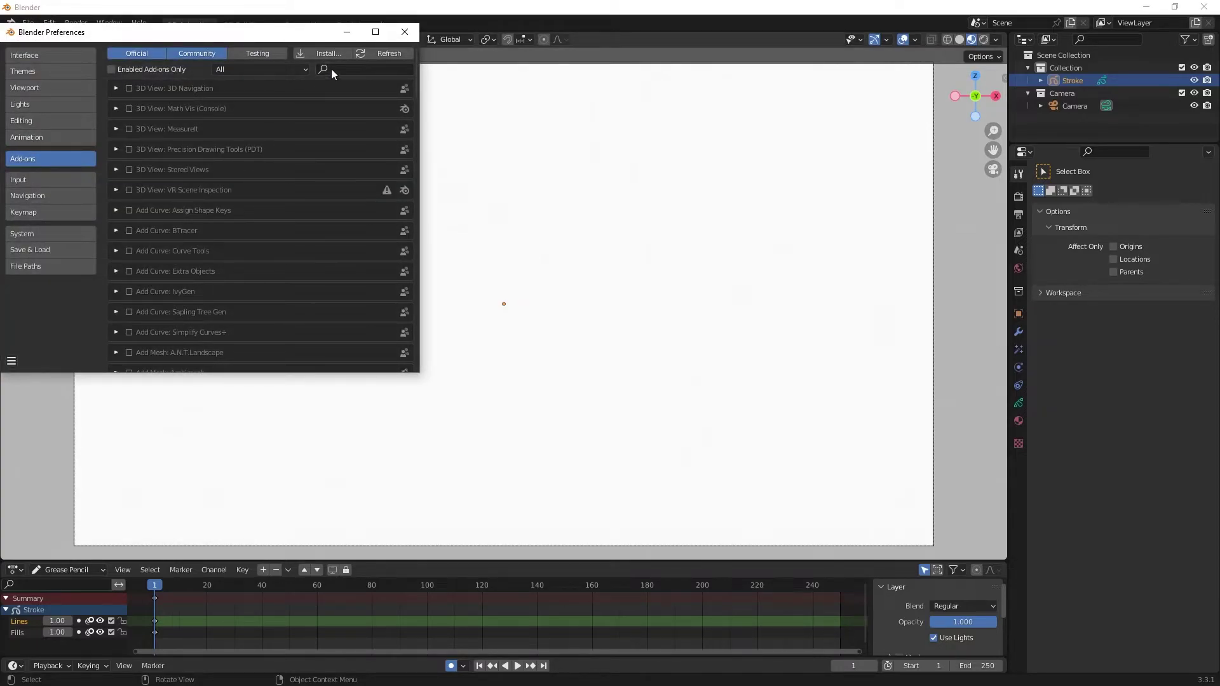
{"action": "left_click", "coordinate": [338, 69]}
{"action": "type", "text": "plane"}
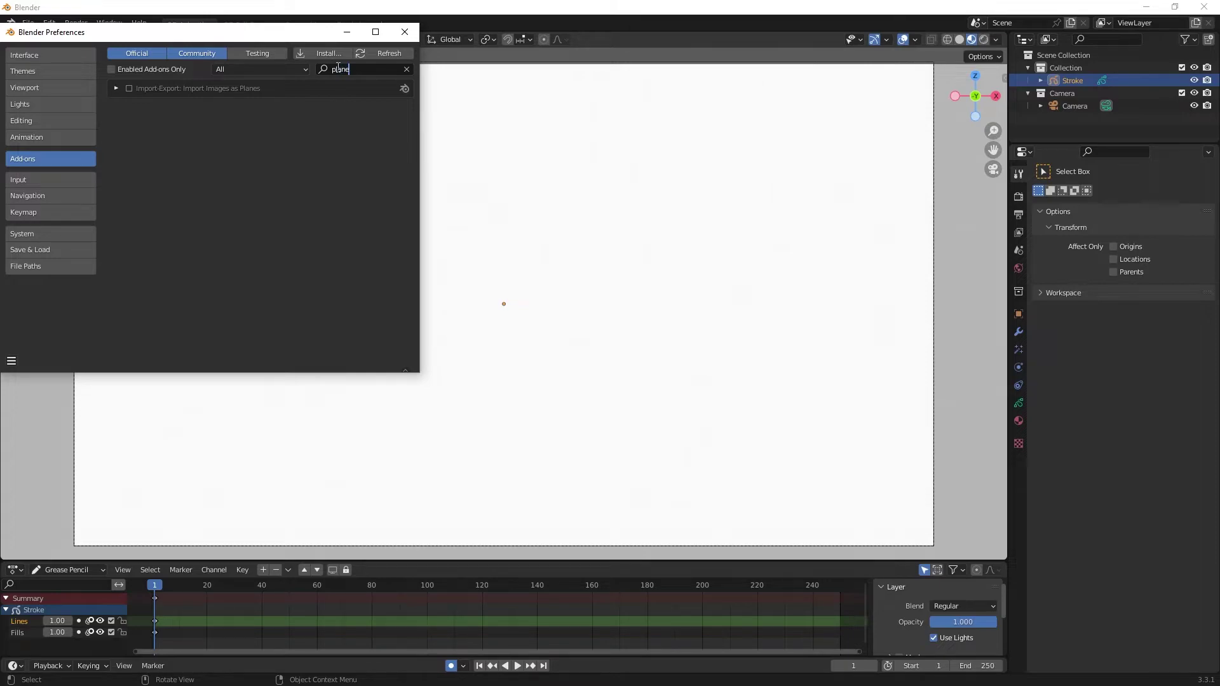
{"action": "left_click", "coordinate": [128, 89]}
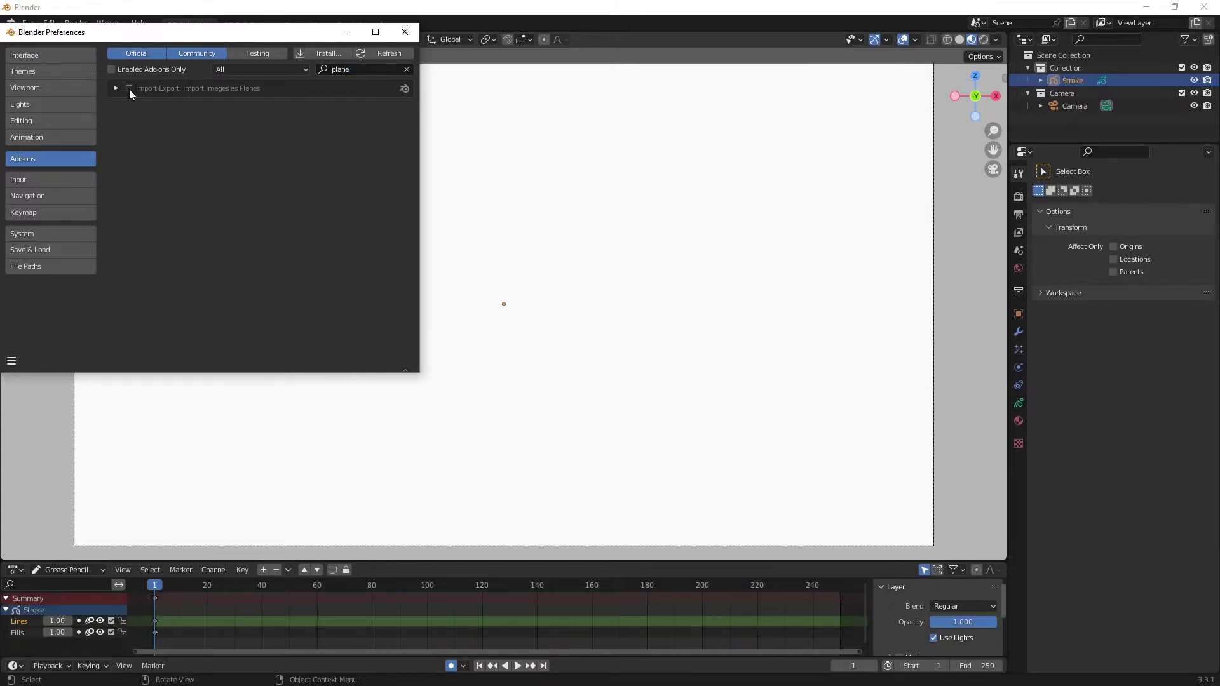
{"action": "left_click", "coordinate": [400, 36]}
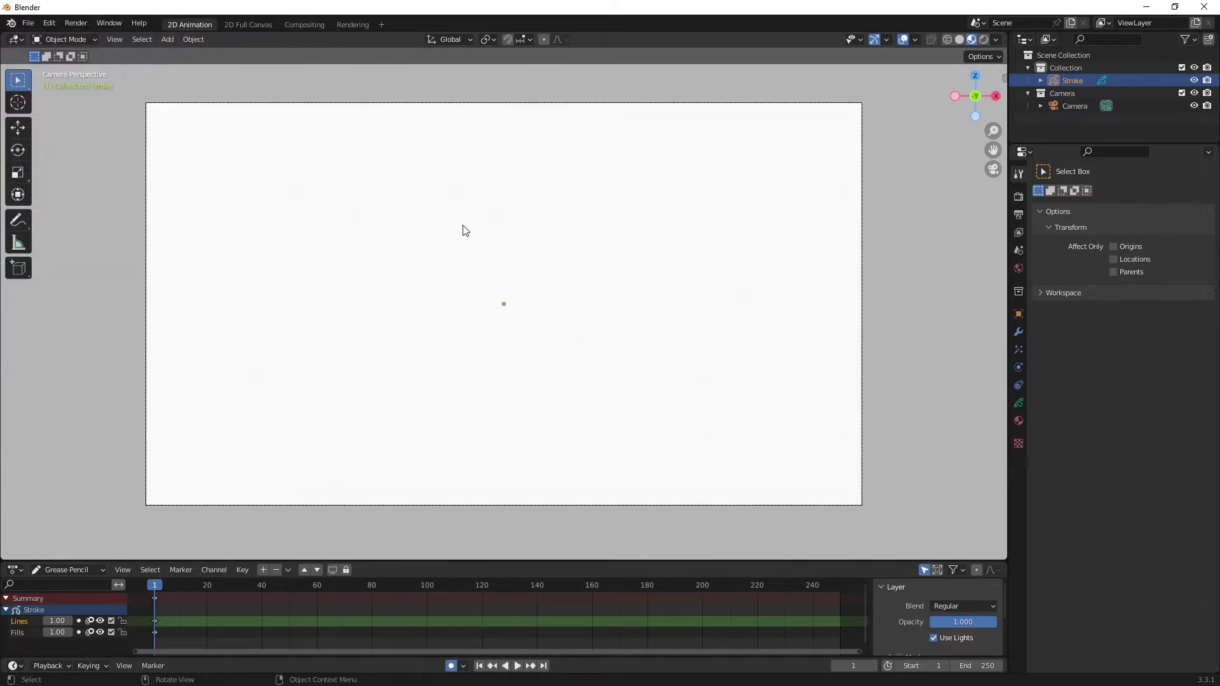
Use Shift+A > Image > Images as Planes to browse the Blender Frames PNG sequence
{"action": "key", "text": "shift+a"}
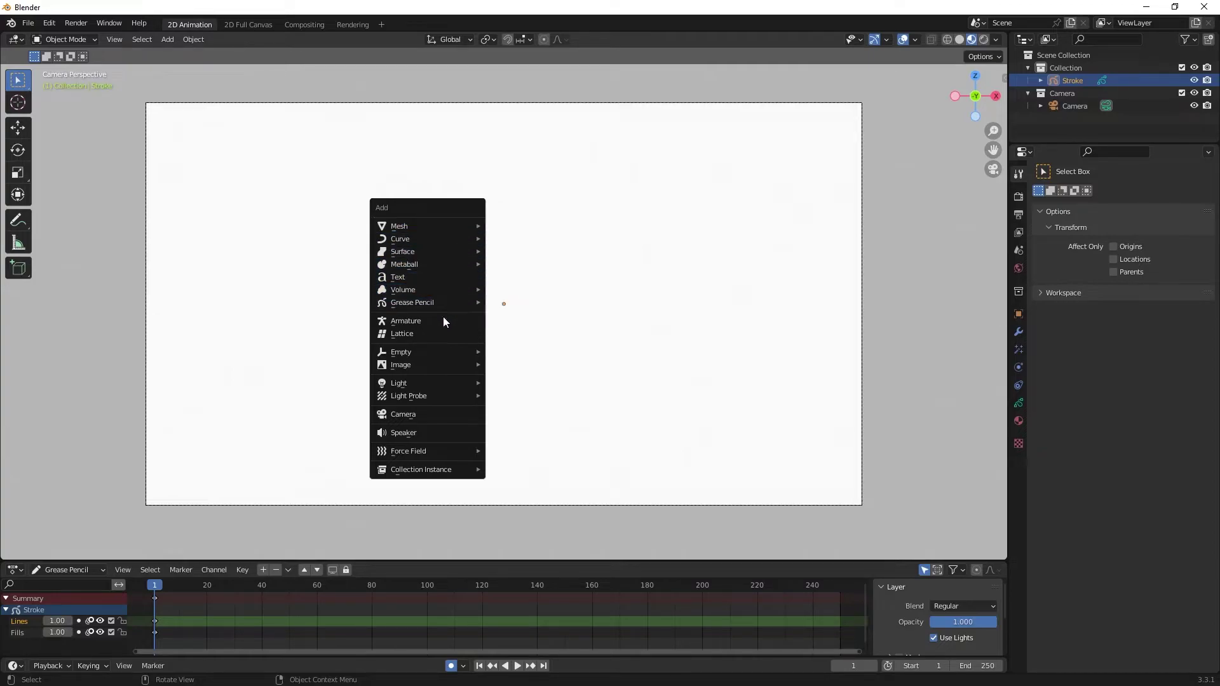
{"action": "mouse_move", "coordinate": [436, 360]}
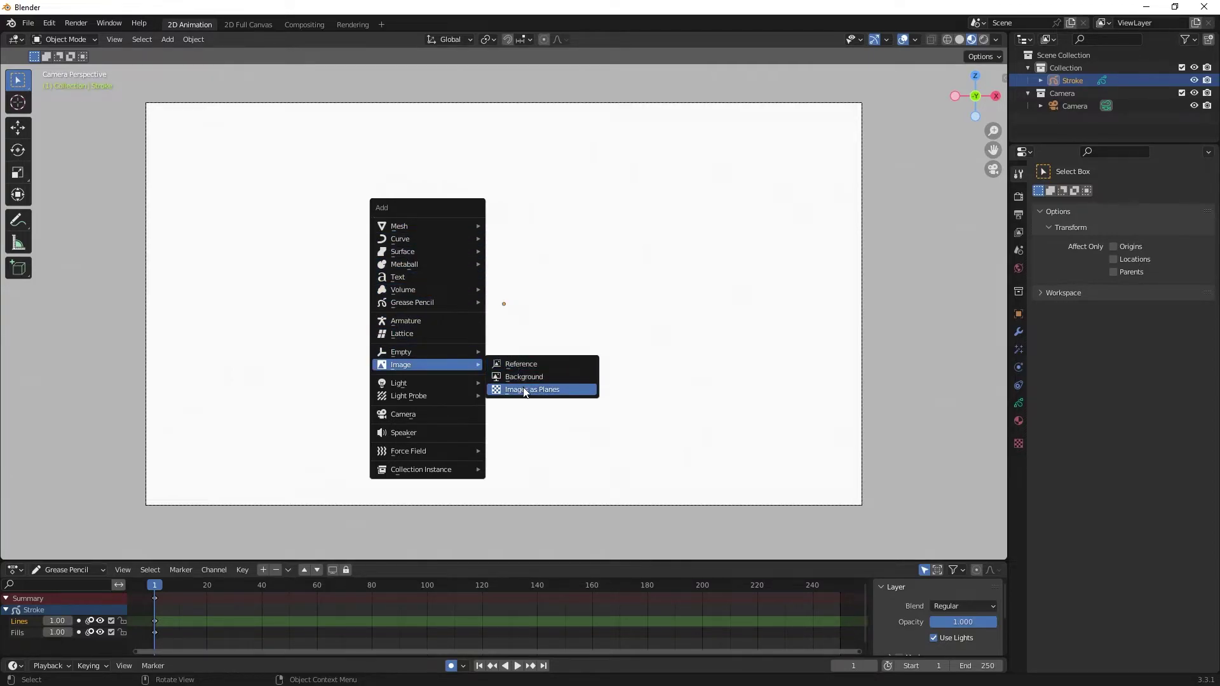
{"action": "left_click", "coordinate": [524, 390]}
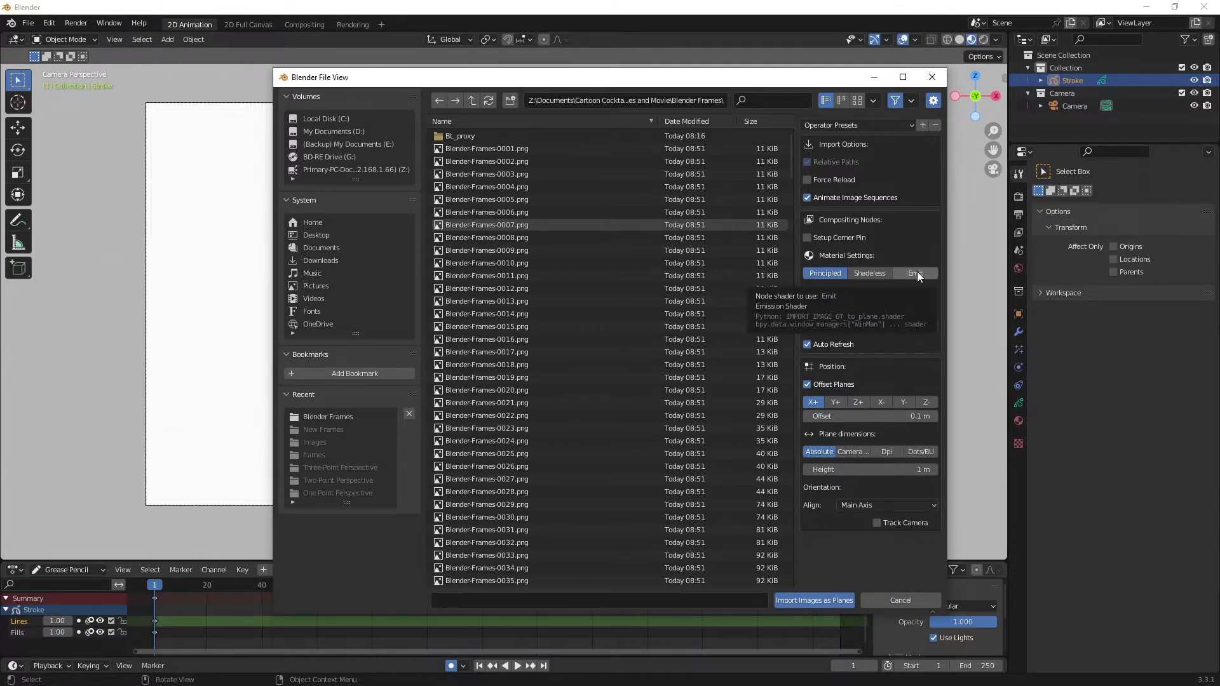
Import the Blender-Frames PNG sequence, first to last frame, as one shadeless image plane
{"action": "left_click", "coordinate": [870, 273]}
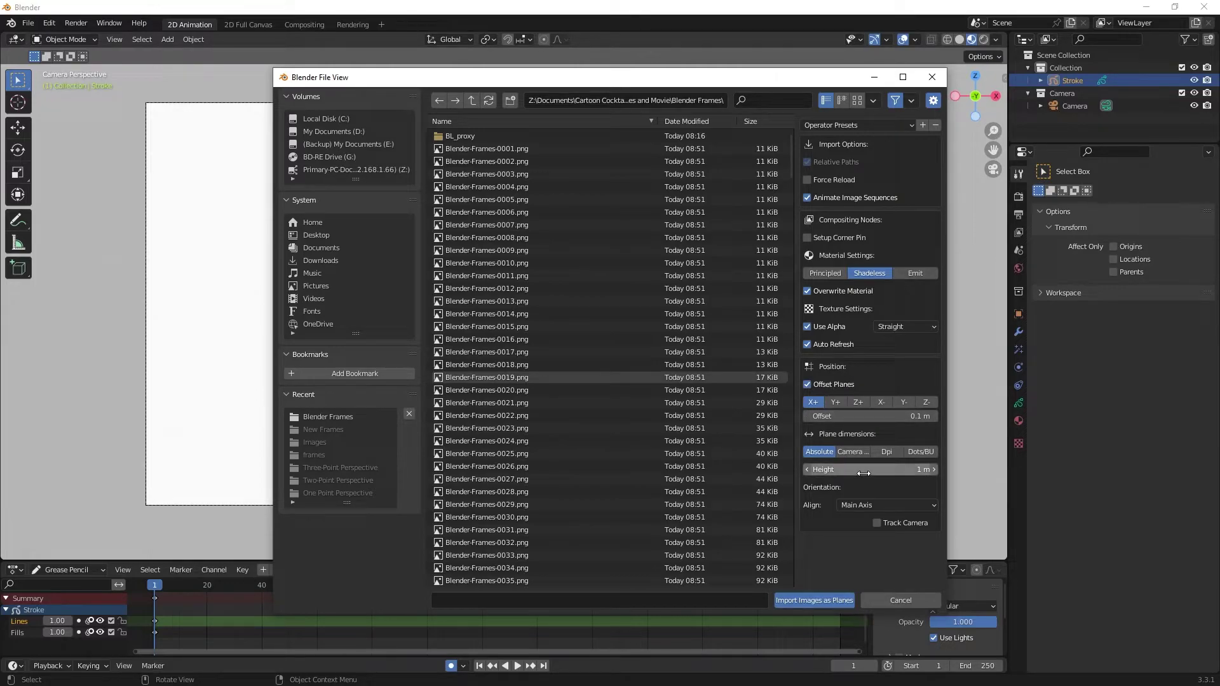
{"action": "left_click", "coordinate": [512, 149]}
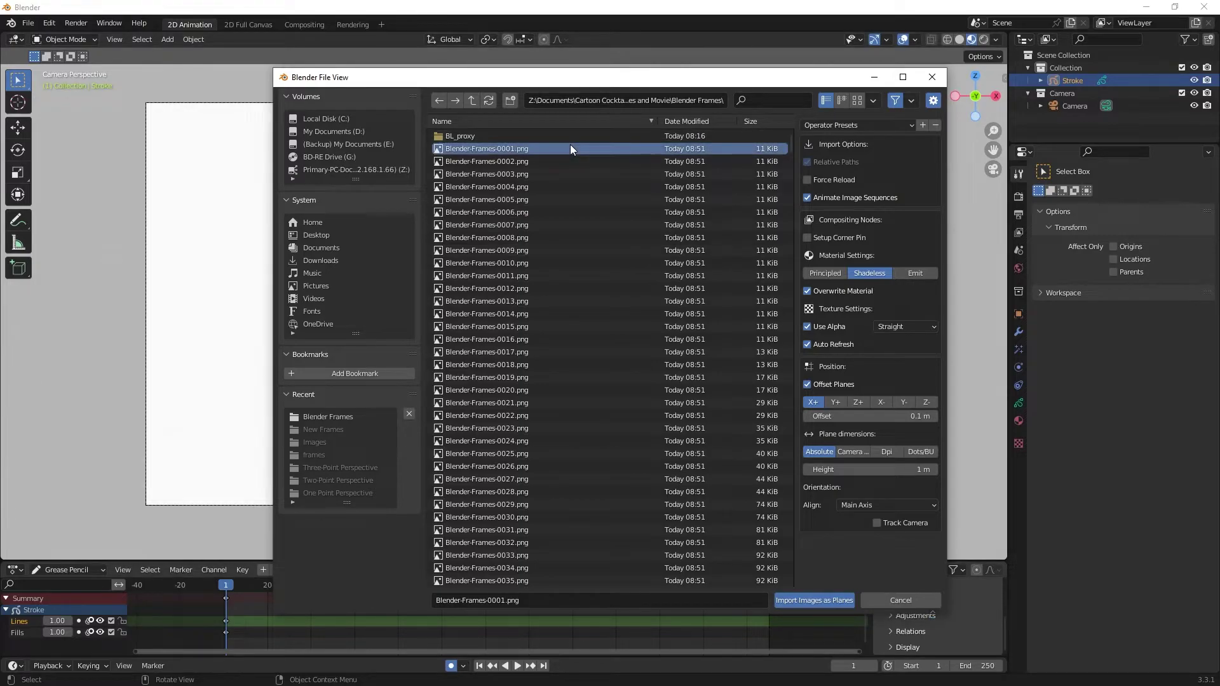
{"action": "left_click_drag", "start_coordinate": [791, 144], "coordinate": [800, 609]}
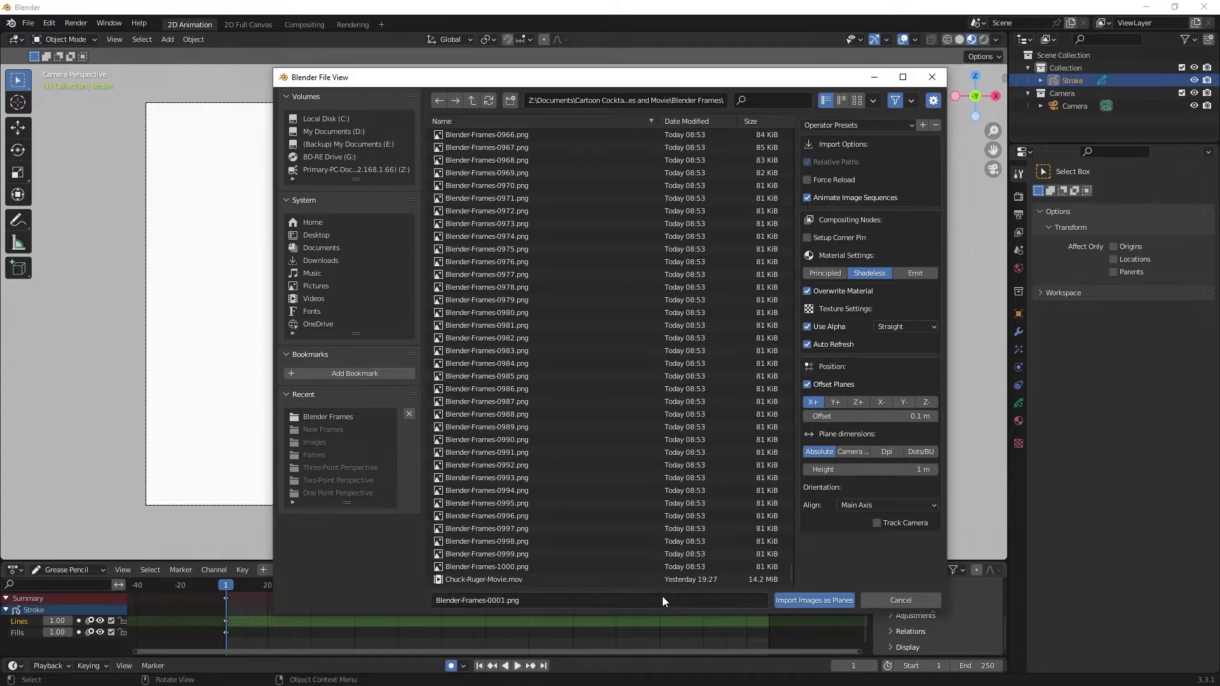
{"action": "left_click", "coordinate": [506, 565], "text": "shift"}
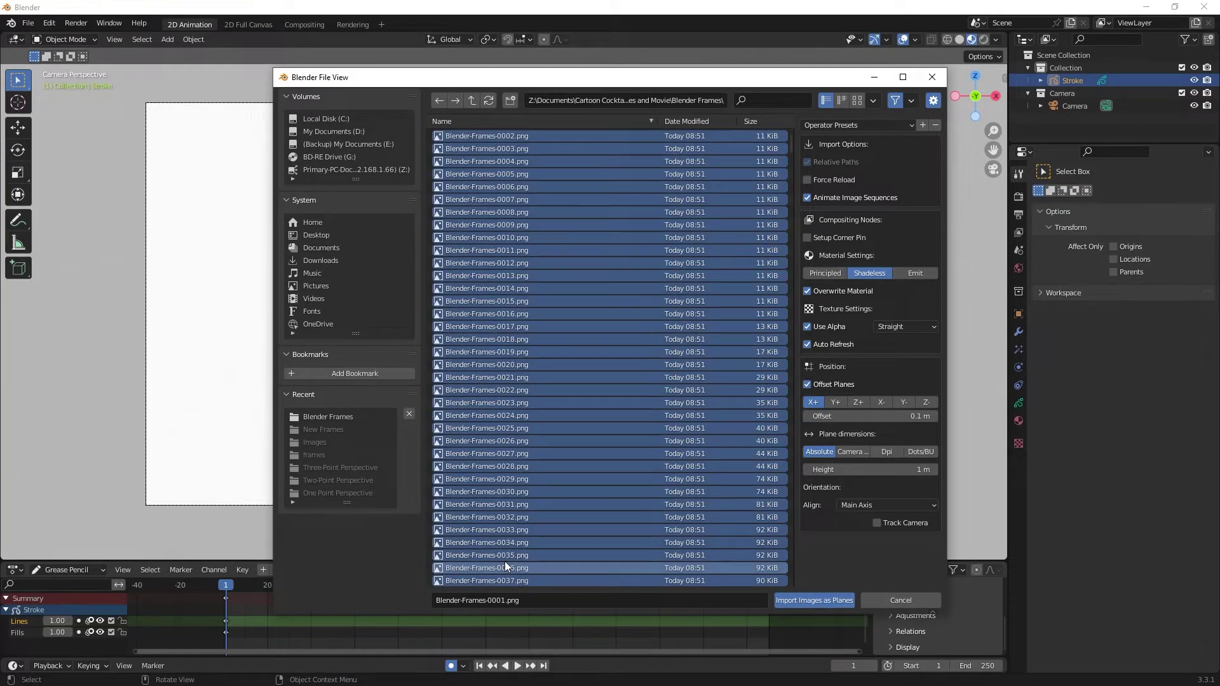
{"action": "left_click", "coordinate": [802, 604]}
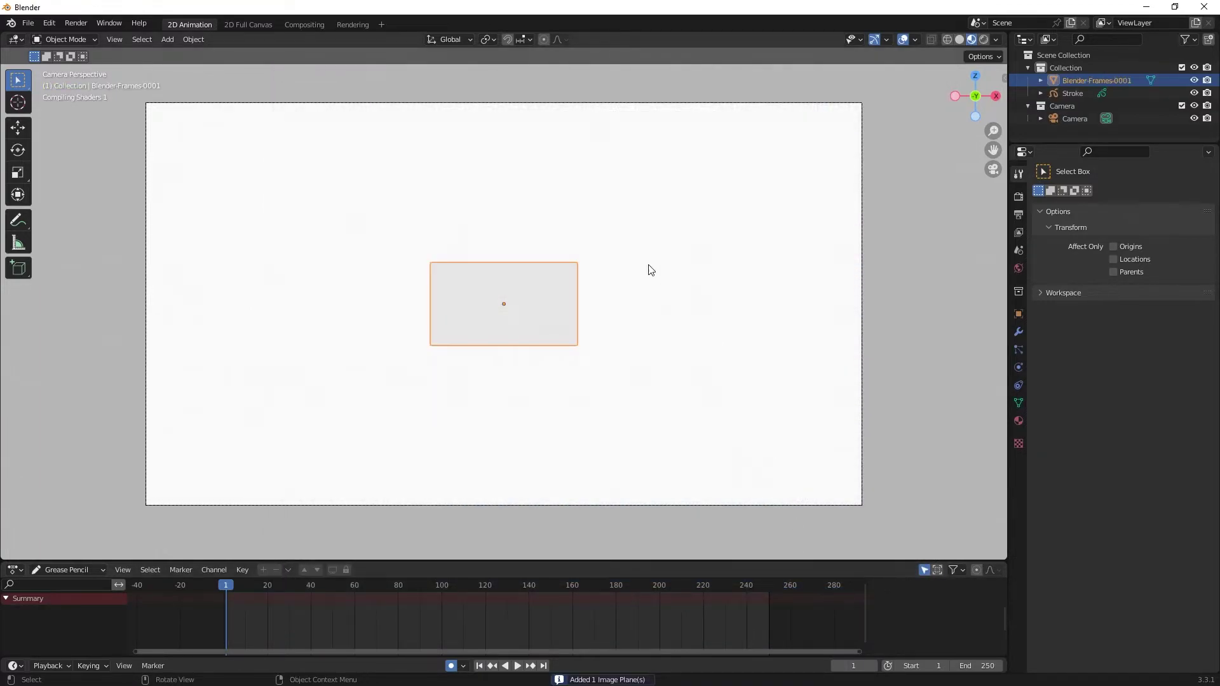
Rename the new image plane to 'Animation'
{"action": "double_click", "coordinate": [1088, 81]}
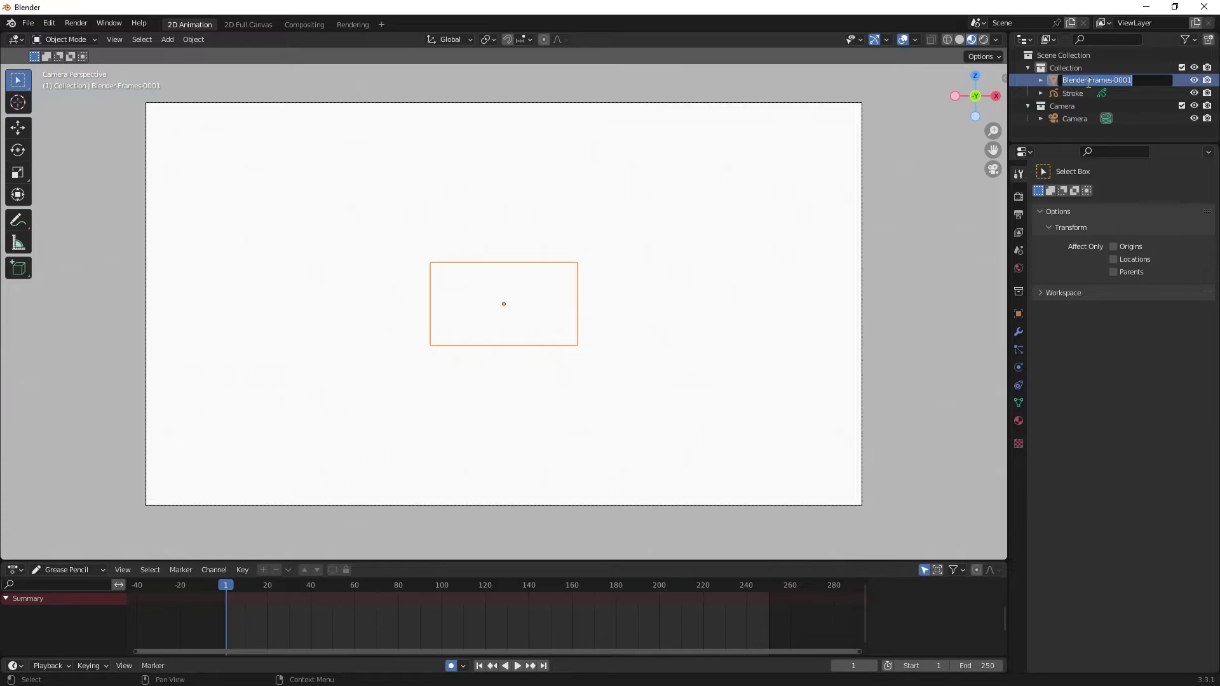
{"action": "key", "text": "BackSpace"}
{"action": "type", "text": "Animation"}
{"action": "key", "text": "Return"}
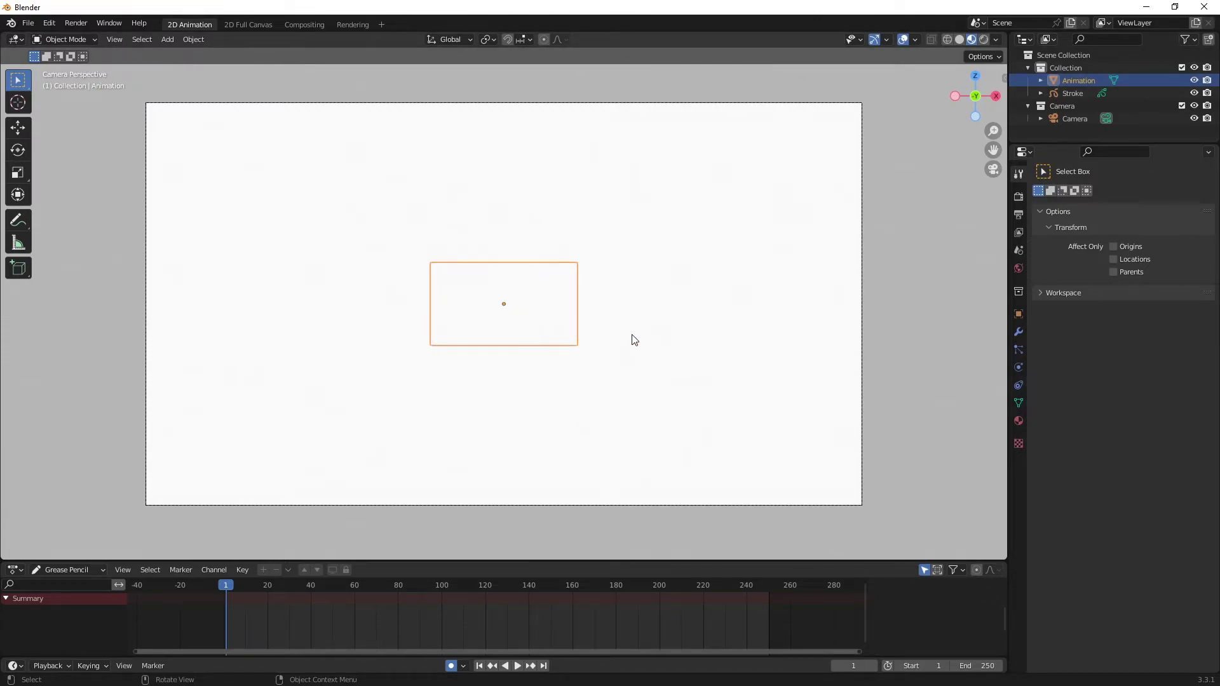
Darken the world background colour to dark grey, about 0.157
{"action": "left_click", "coordinate": [733, 272]}
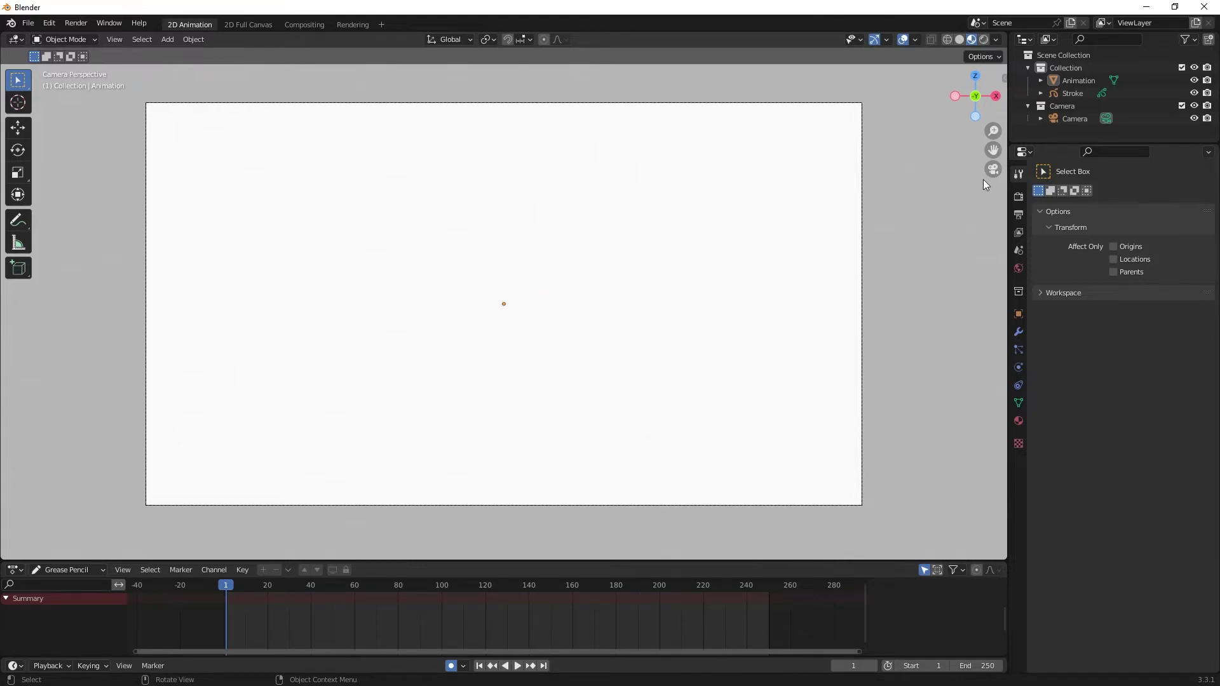
{"action": "left_click", "coordinate": [1018, 269]}
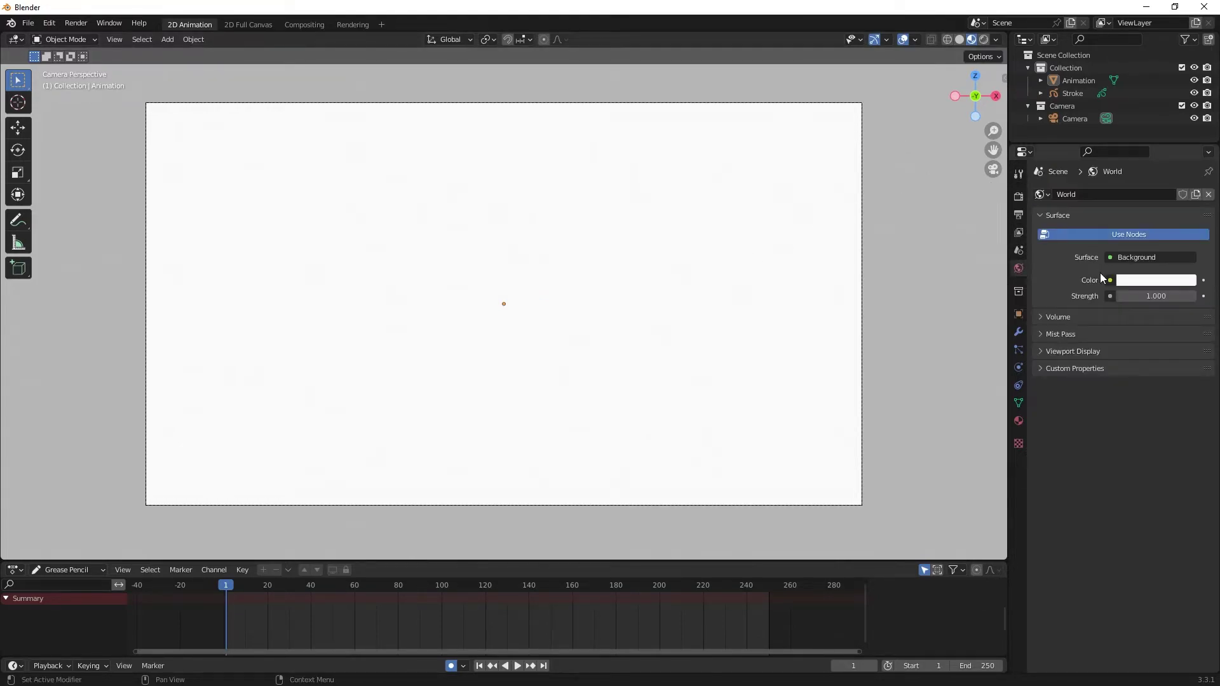
{"action": "left_click", "coordinate": [1151, 280]}
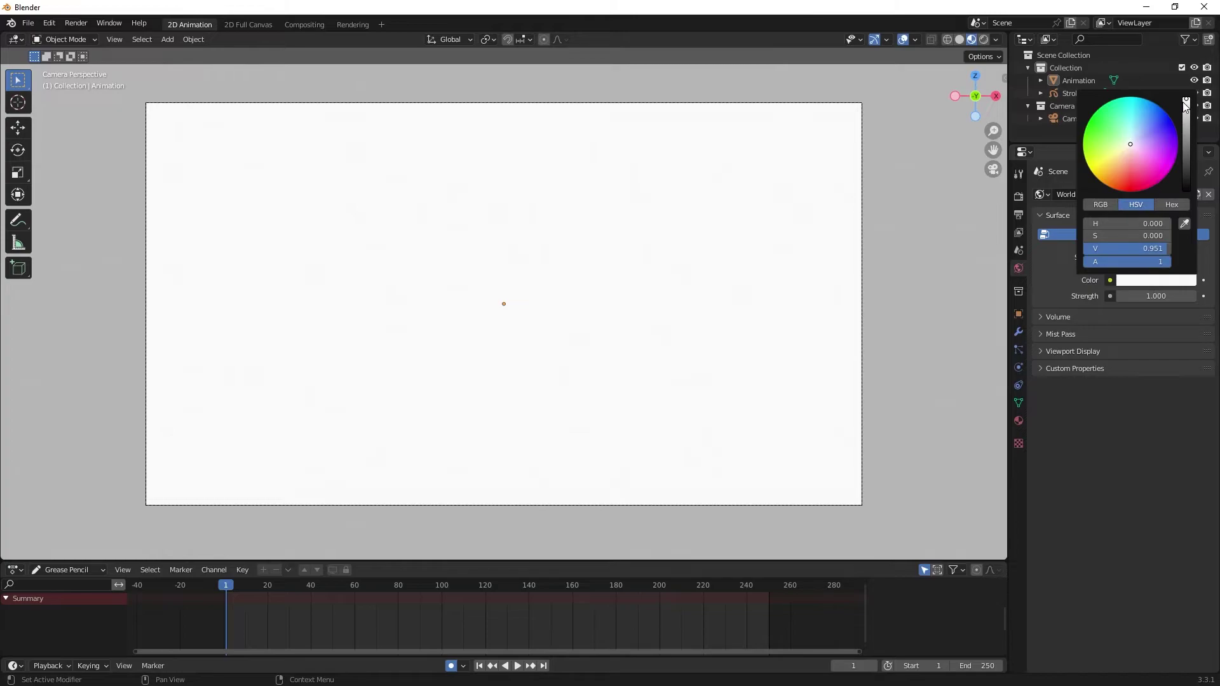
{"action": "left_click_drag", "start_coordinate": [1185, 105], "coordinate": [1186, 151]}
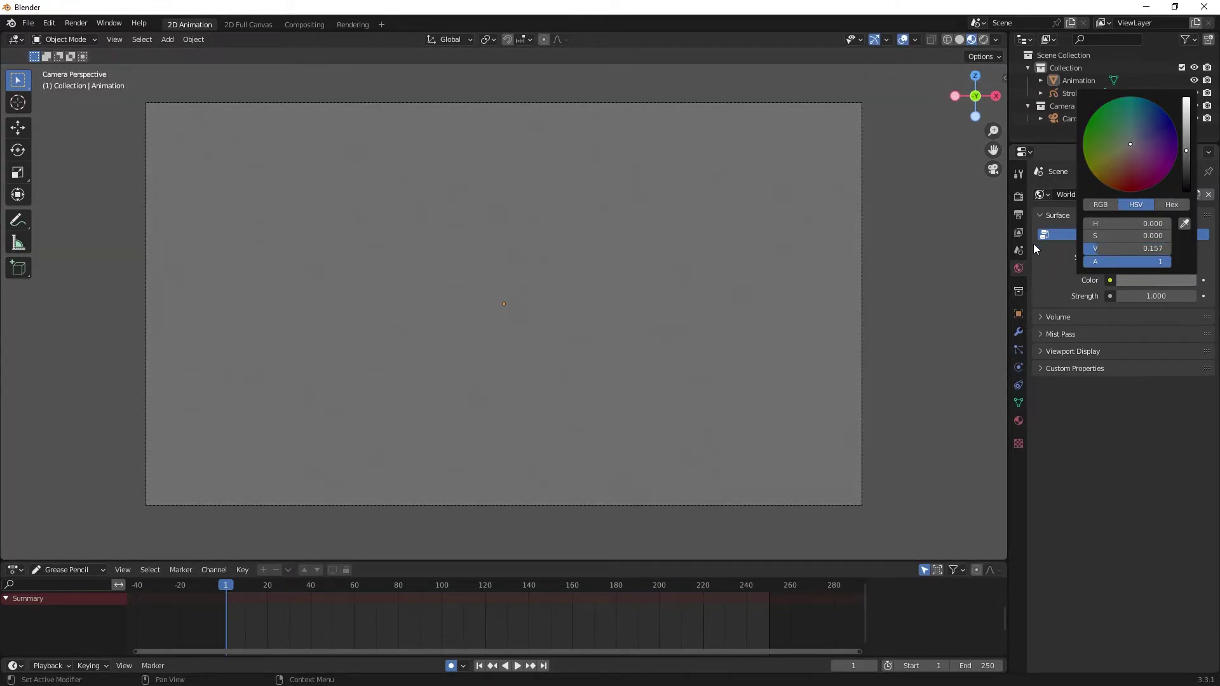
Scale the Animation plane up to fill the camera frame
{"action": "left_click", "coordinate": [1065, 82]}
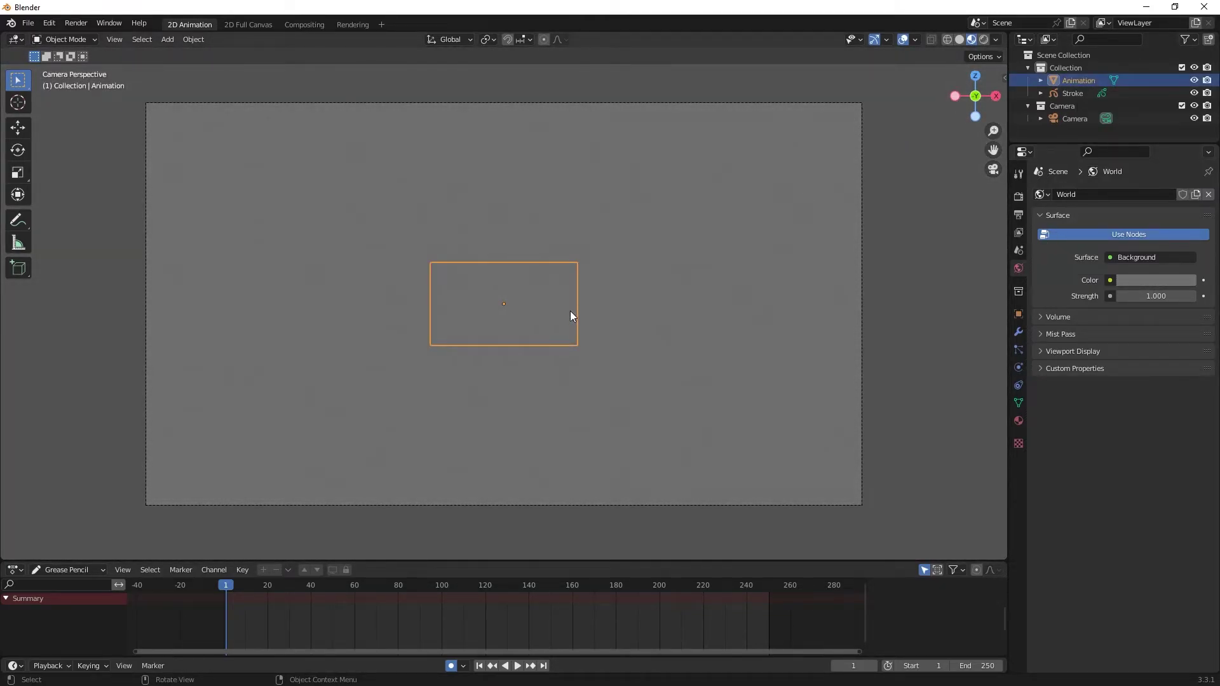
{"action": "key", "text": "s"}
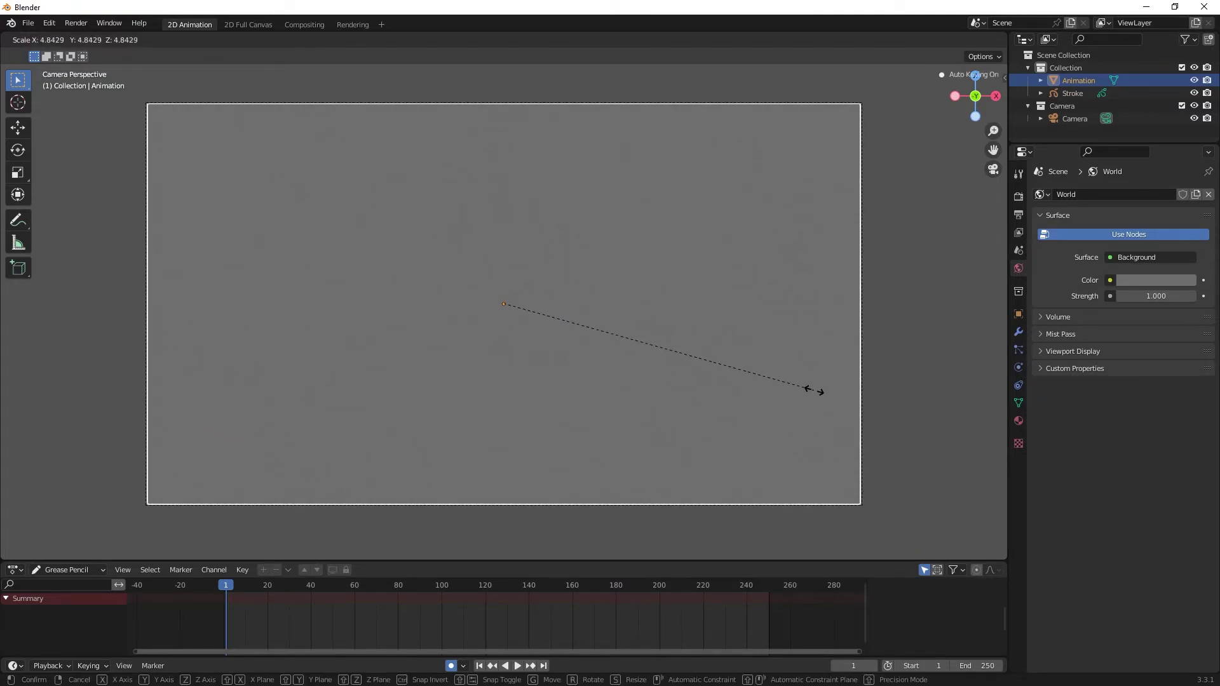
{"action": "left_click", "coordinate": [815, 393]}
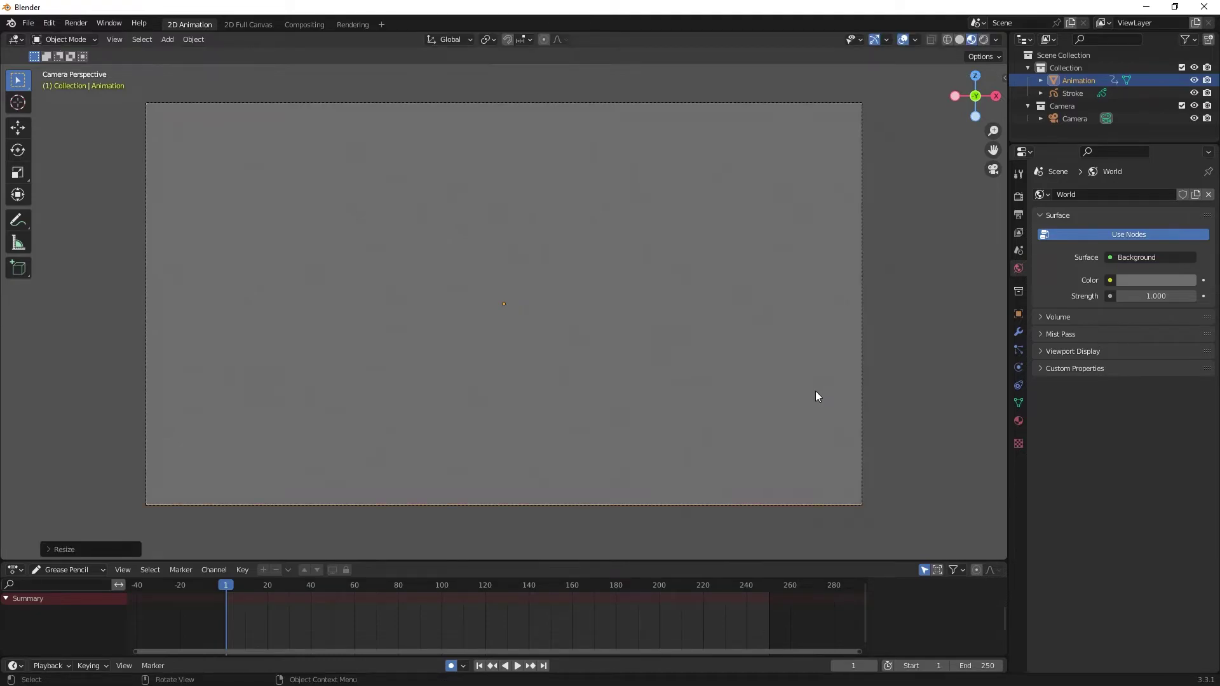
Select the Stroke grease pencil object and switch it to Draw Mode
{"action": "left_click", "coordinate": [886, 340]}
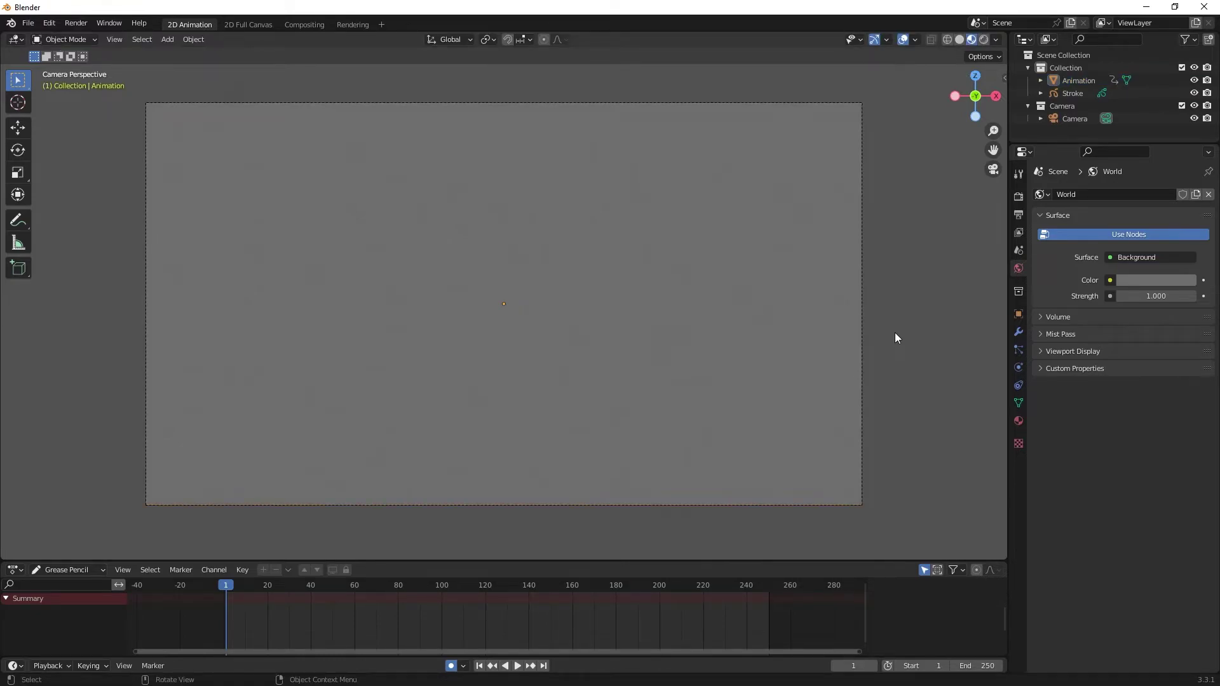
{"action": "left_click", "coordinate": [1074, 94]}
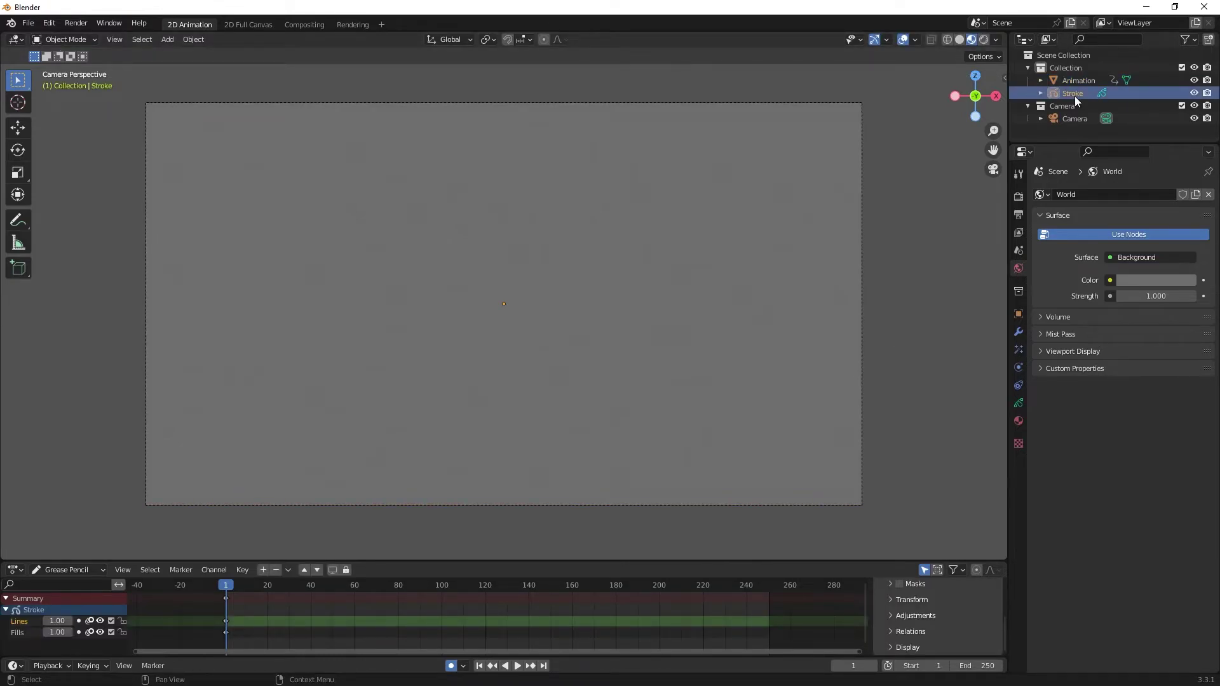
{"action": "left_click", "coordinate": [89, 40]}
{"action": "left_click", "coordinate": [68, 95]}
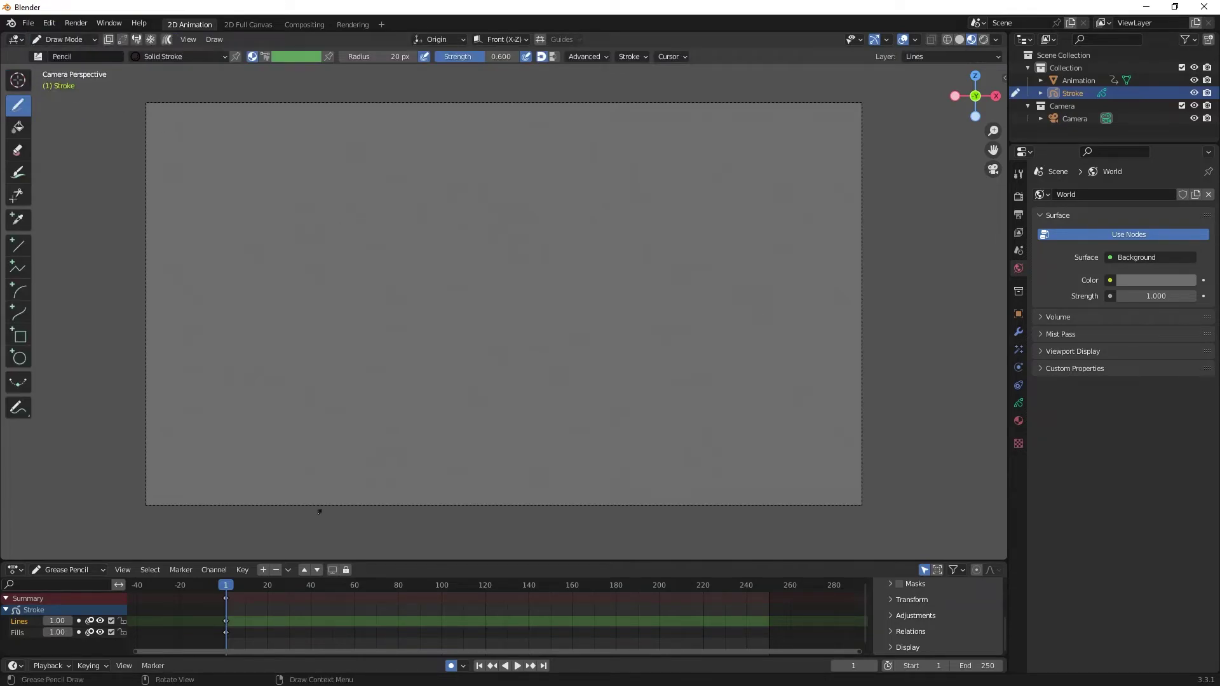
Scrub and play the imported animation, then stop on frame 75
{"action": "left_click_drag", "start_coordinate": [230, 587], "coordinate": [392, 595]}
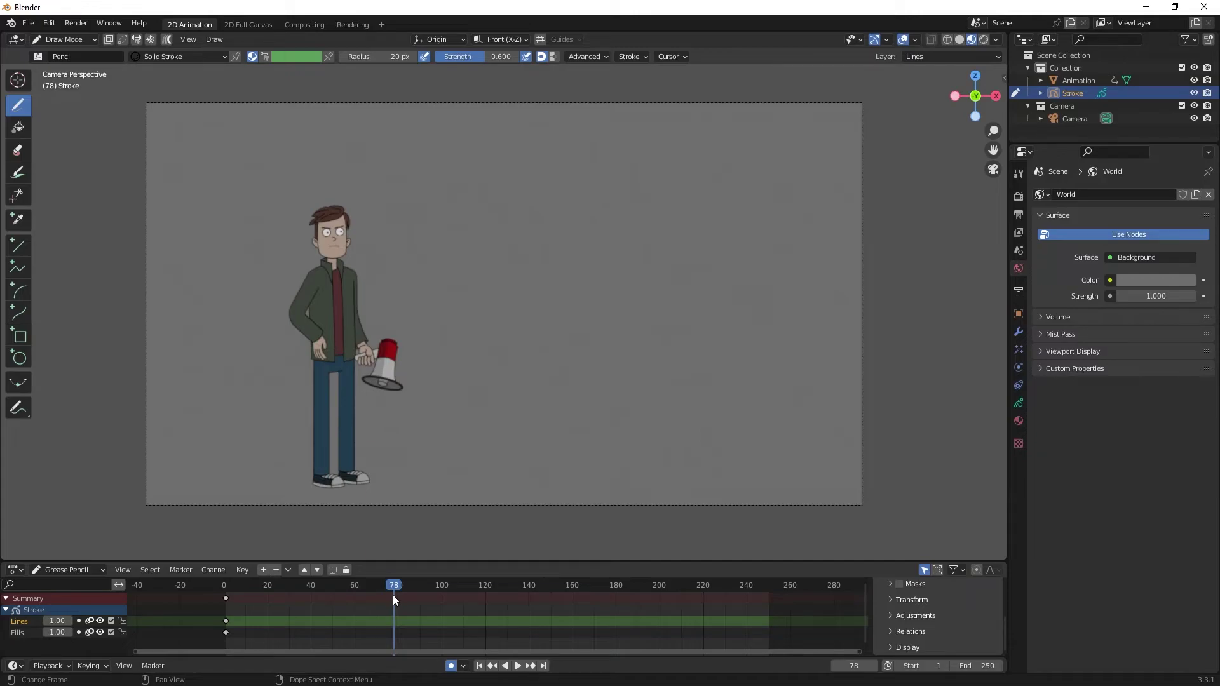
{"action": "key", "text": "shift+ctrl+space"}
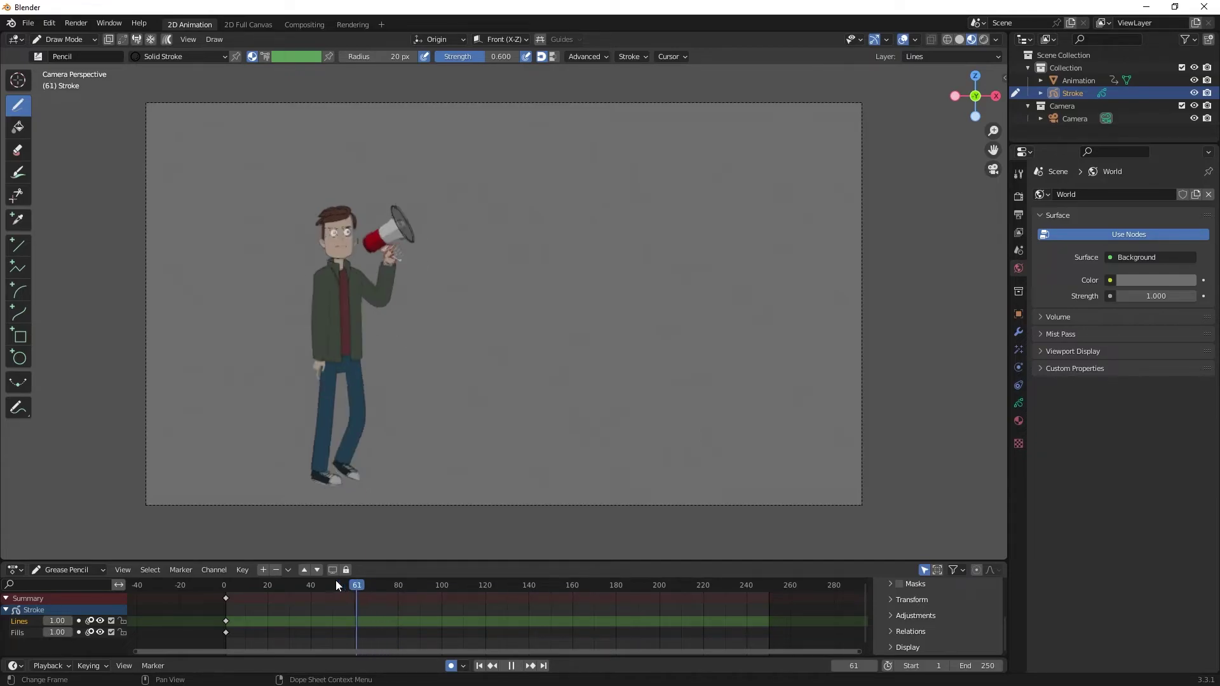
{"action": "left_click_drag", "start_coordinate": [339, 581], "coordinate": [227, 587]}
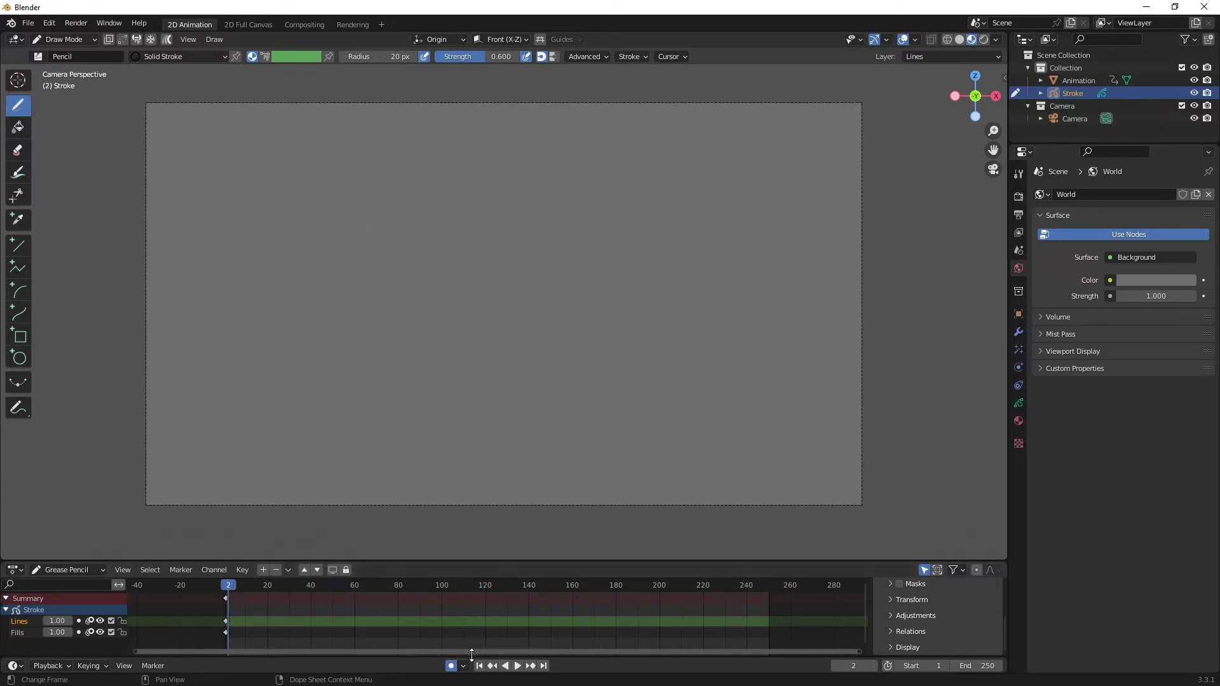
{"action": "left_click", "coordinate": [517, 665]}
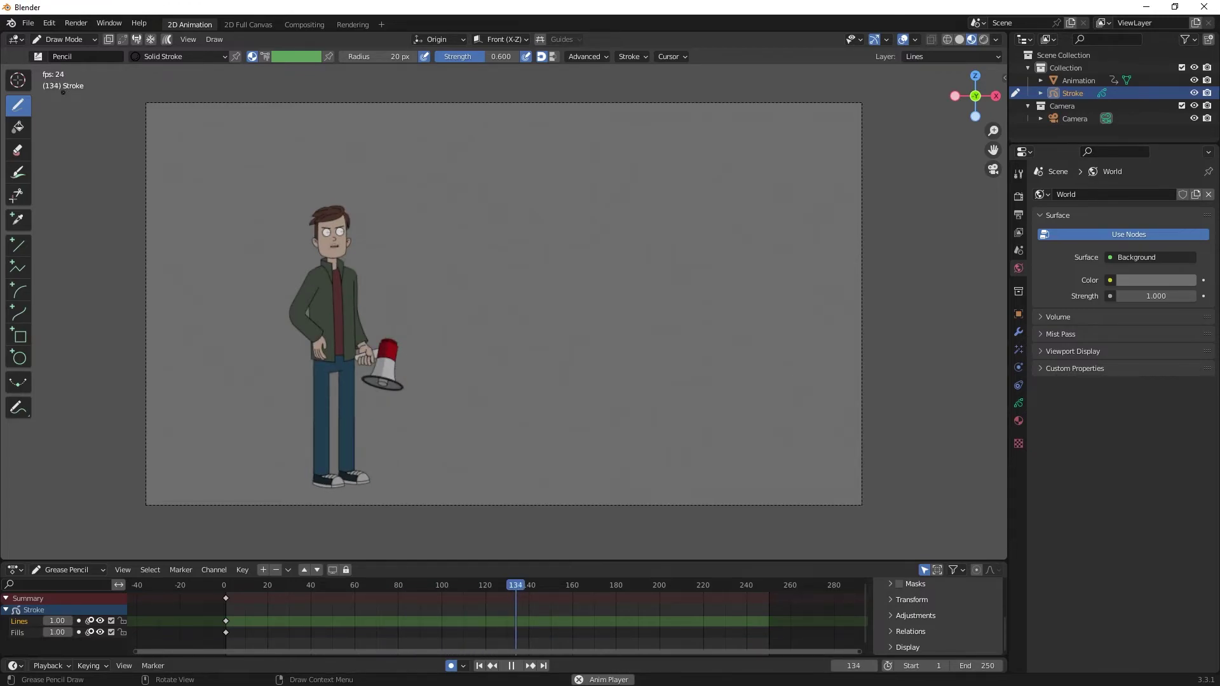
{"action": "left_click", "coordinate": [513, 665]}
{"action": "left_click", "coordinate": [387, 585]}
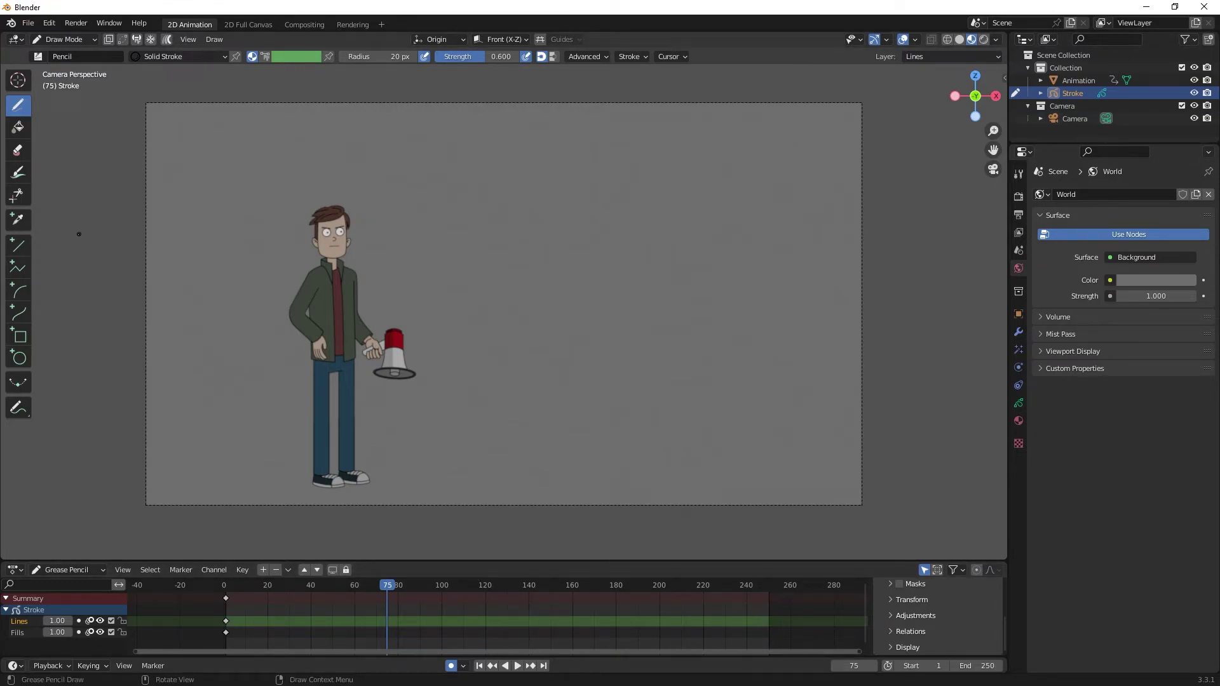
Draw a straight horizontal grease pencil line across the camera frame with the Line tool
{"action": "left_click", "coordinate": [20, 246]}
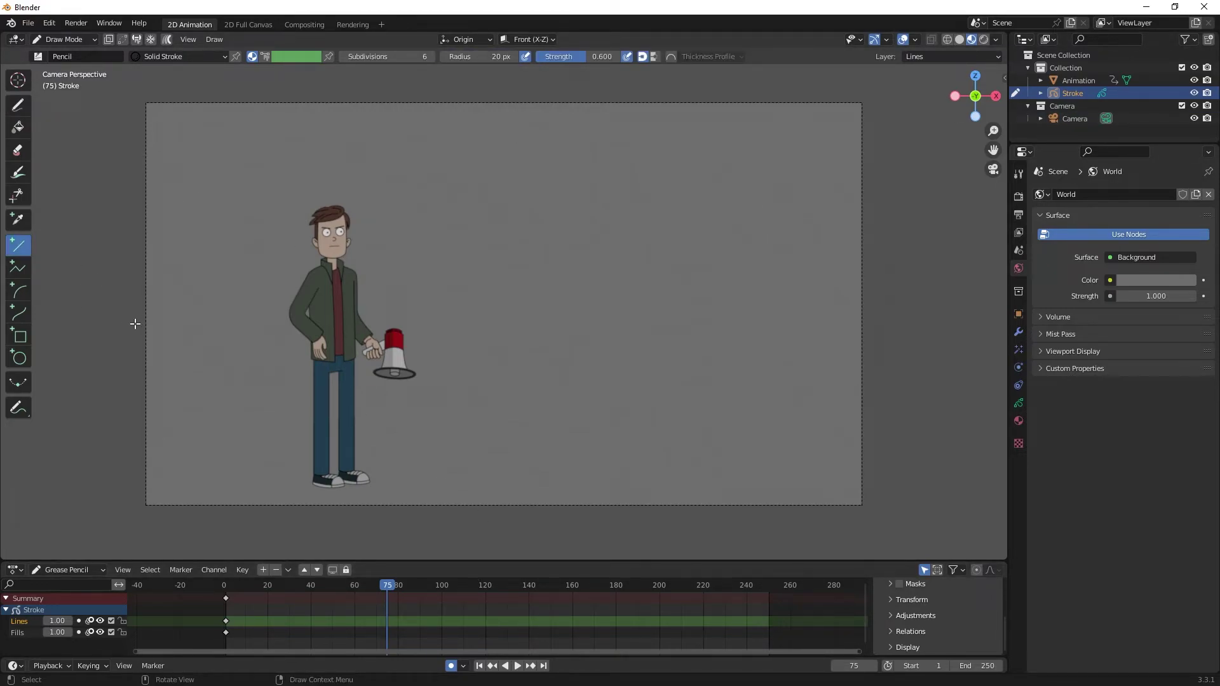
{"action": "left_click_drag", "start_coordinate": [134, 324], "coordinate": [888, 323]}
{"action": "key", "text": "Return"}
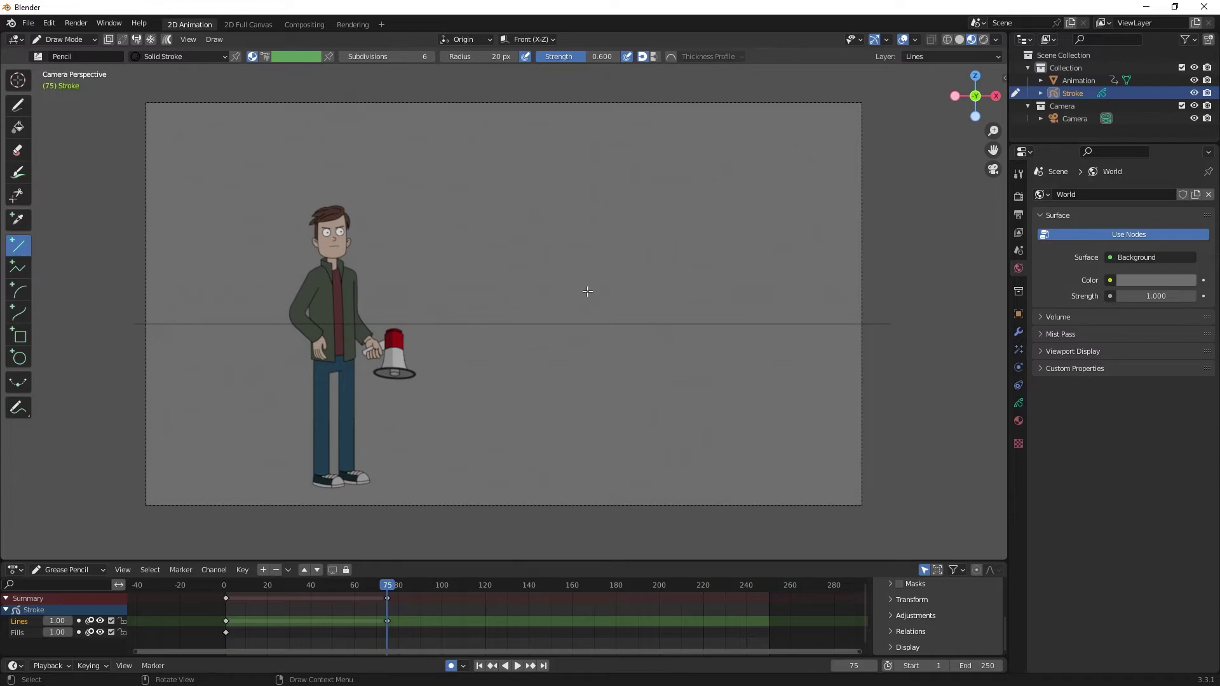
{"action": "middle_click_drag", "start_coordinate": [646, 261], "coordinate": [515, 216]}
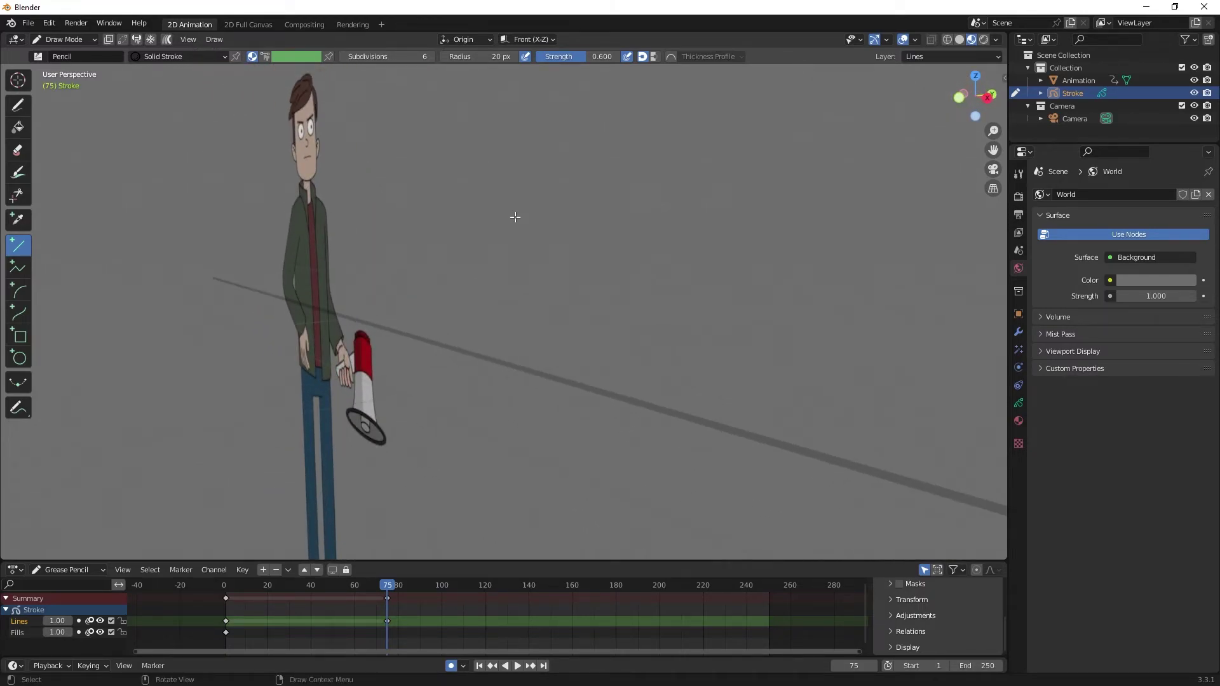
In Object Mode, move the Animation plane along global Y, then view through the camera
{"action": "left_click", "coordinate": [80, 40]}
{"action": "left_click", "coordinate": [73, 54]}
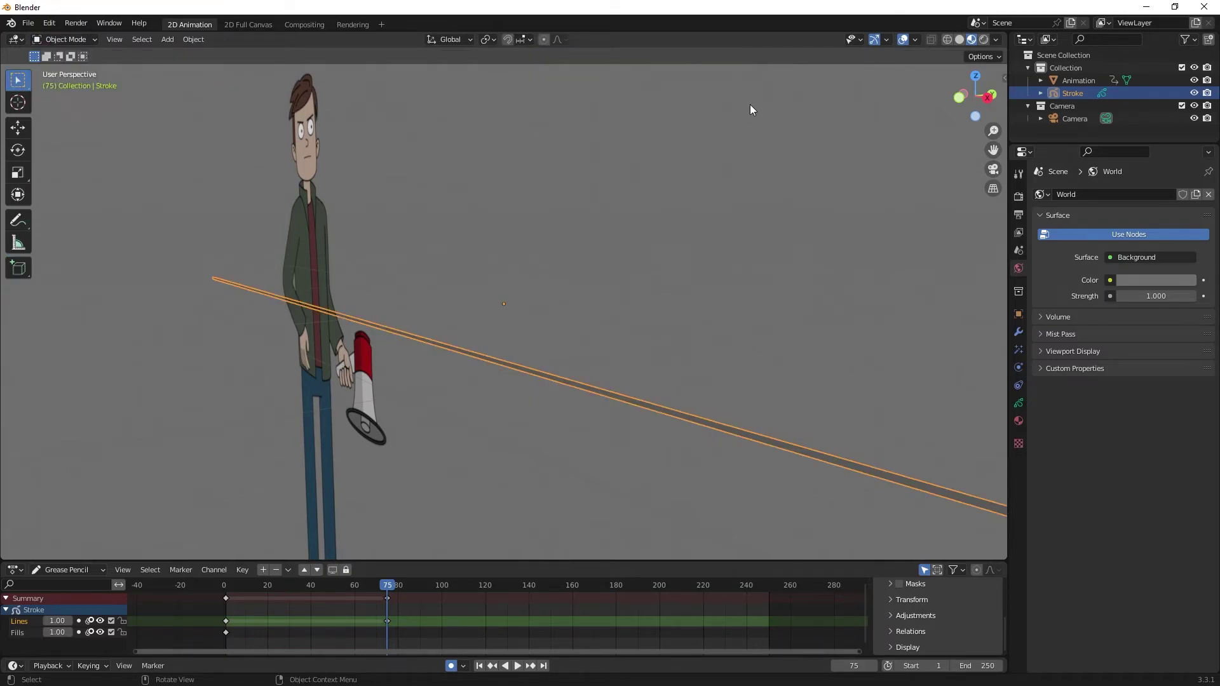
{"action": "left_click", "coordinate": [1073, 79]}
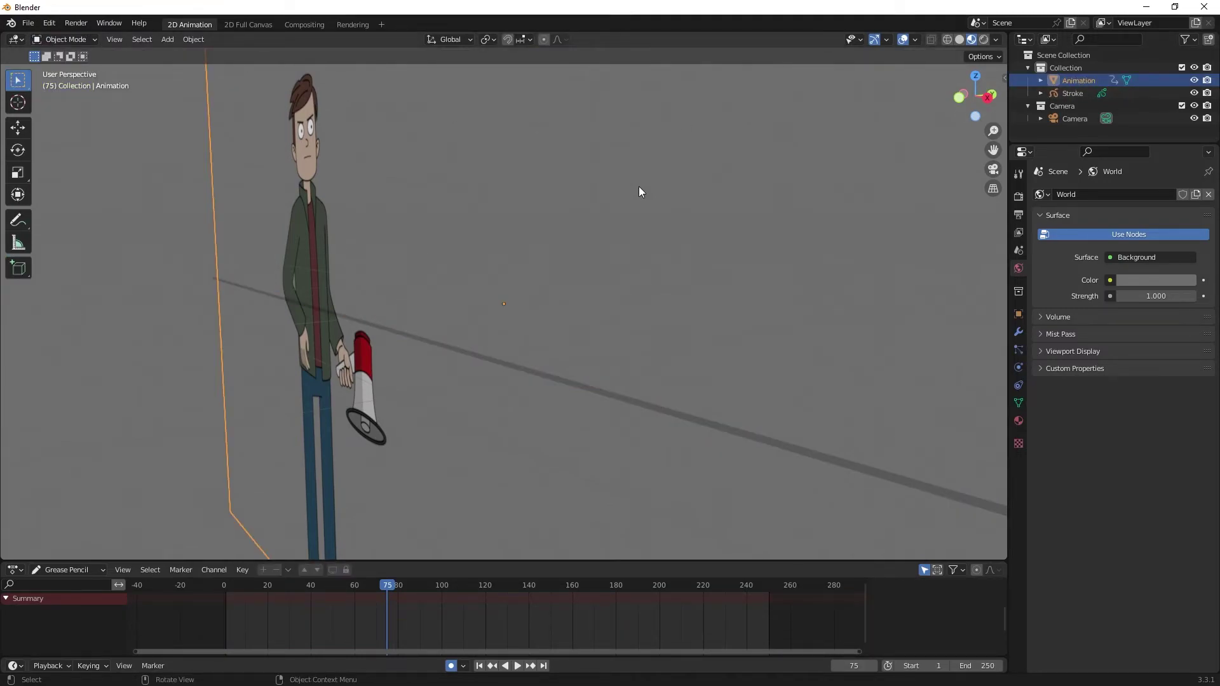
{"action": "scroll", "coordinate": [639, 191], "scroll_direction": "down", "scroll_amount": 3}
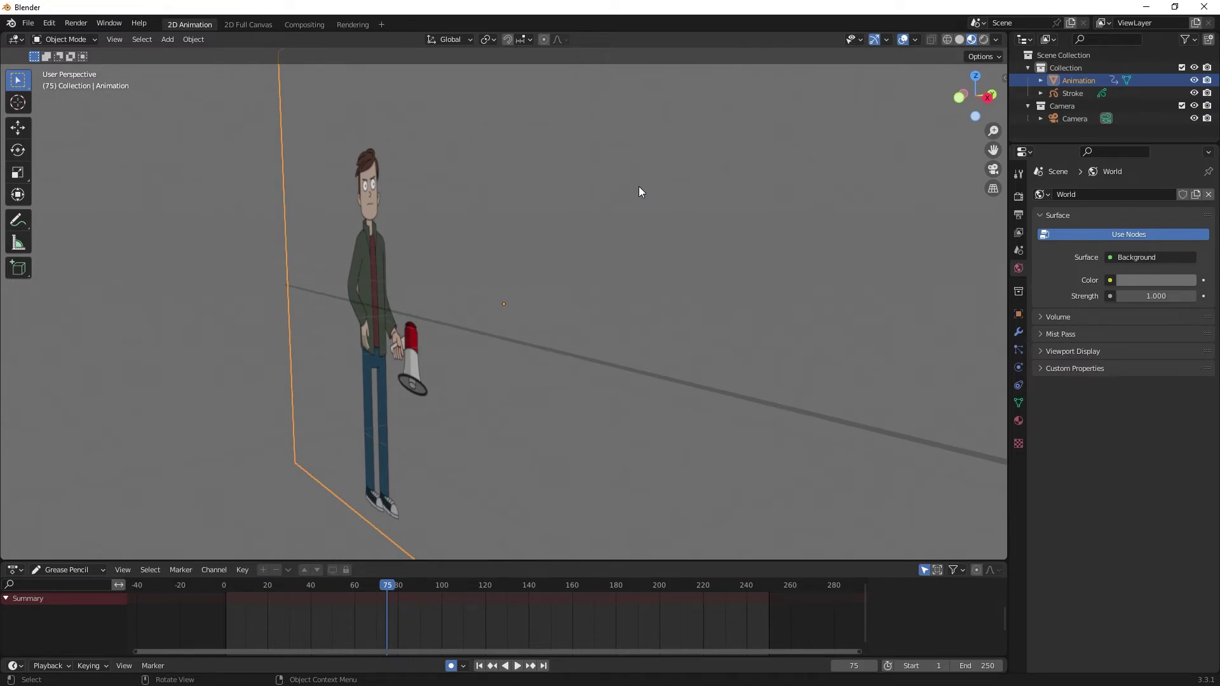
{"action": "middle_click_drag", "start_coordinate": [639, 186], "coordinate": [629, 188]}
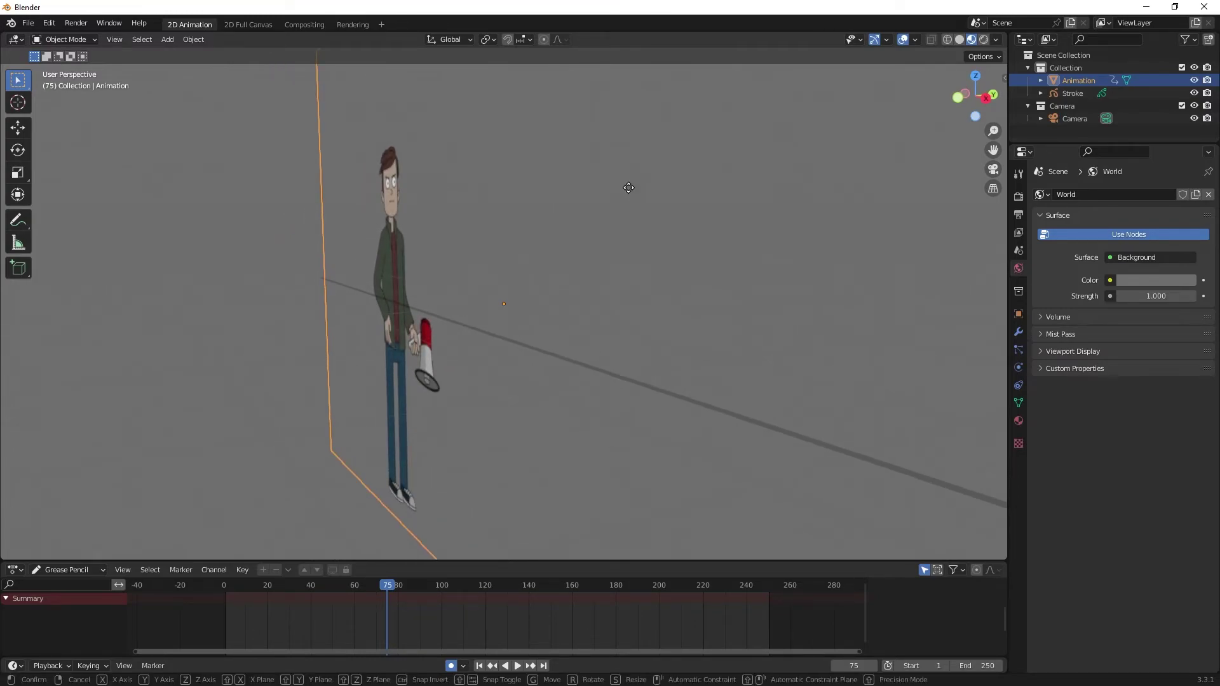
{"action": "key", "text": "g"}
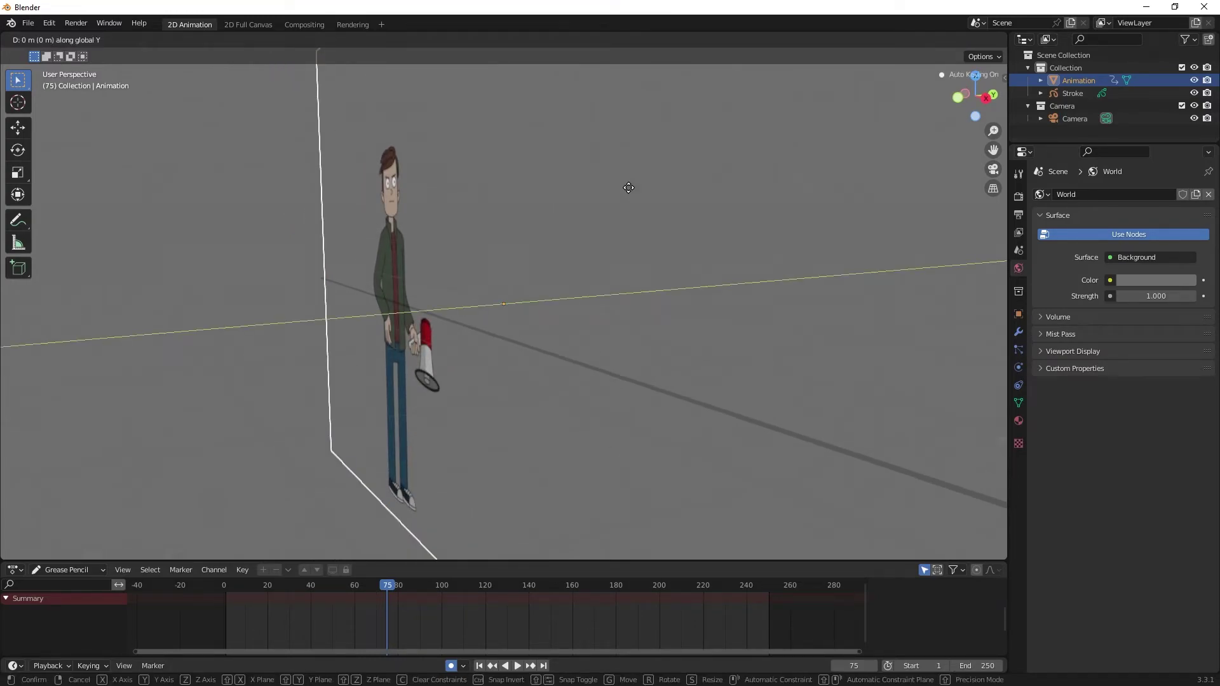
{"action": "left_click", "coordinate": [580, 195]}
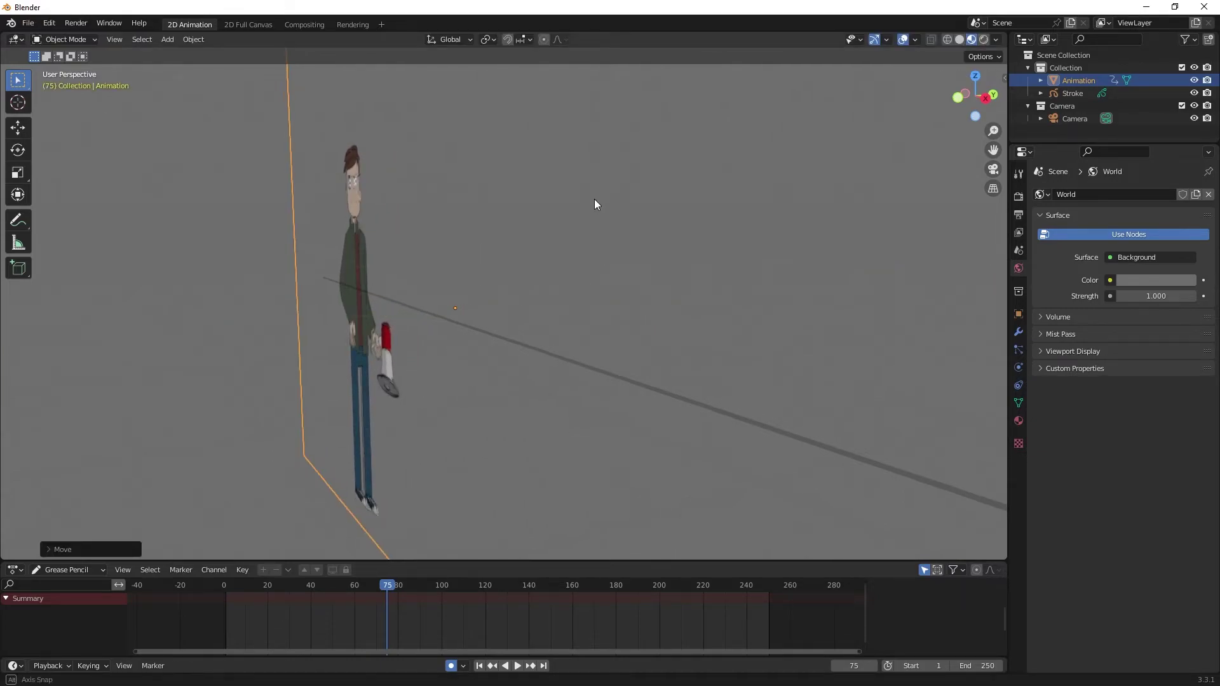
{"action": "mouse_move", "coordinate": [594, 199]}
{"action": "middle_mouse_down"}
{"action": "mouse_move", "coordinate": [556, 207]}
{"action": "mouse_move", "coordinate": [609, 194]}
{"action": "middle_mouse_up"}
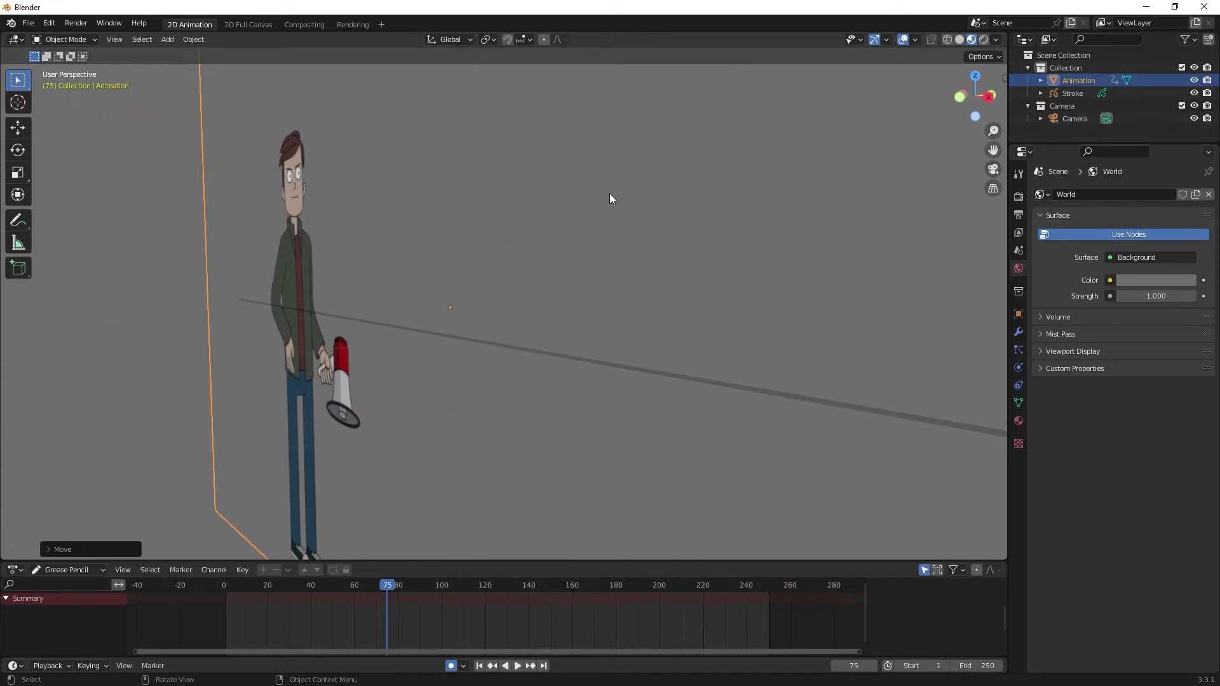
{"action": "key", "text": "KP_0"}
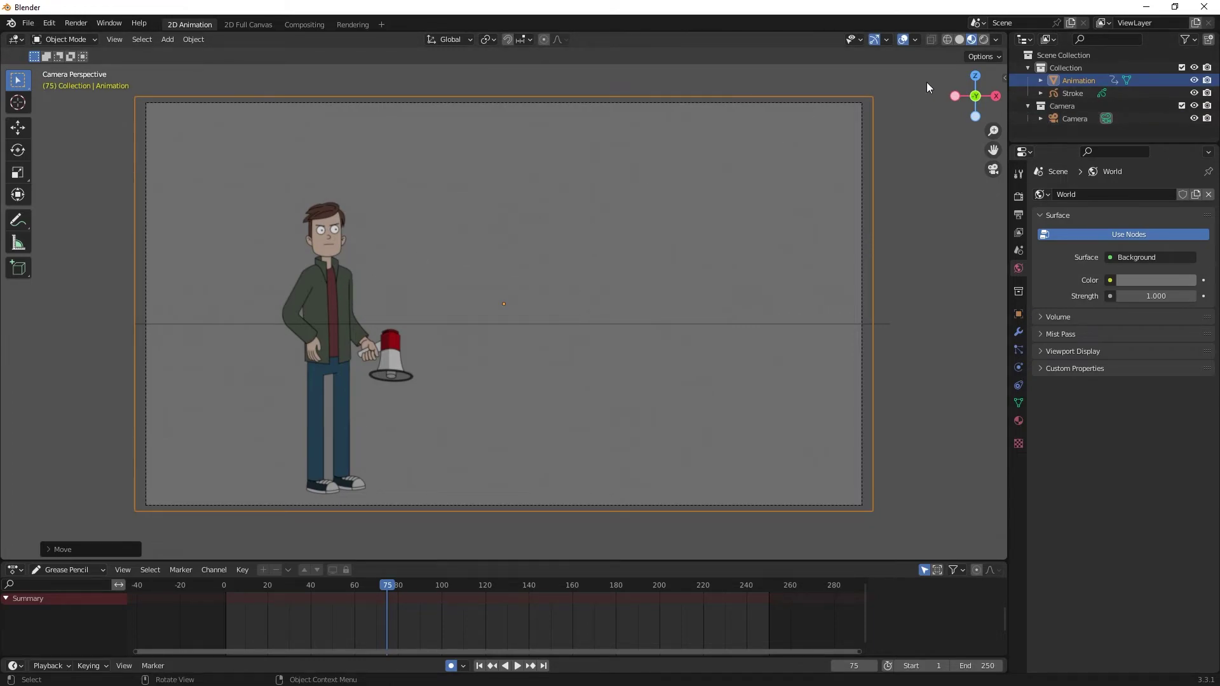
Change the Animation plane's Blender-Frames-0001 material blend mode to Alpha Clip
{"action": "left_click", "coordinate": [1067, 82]}
{"action": "left_click", "coordinate": [1020, 421]}
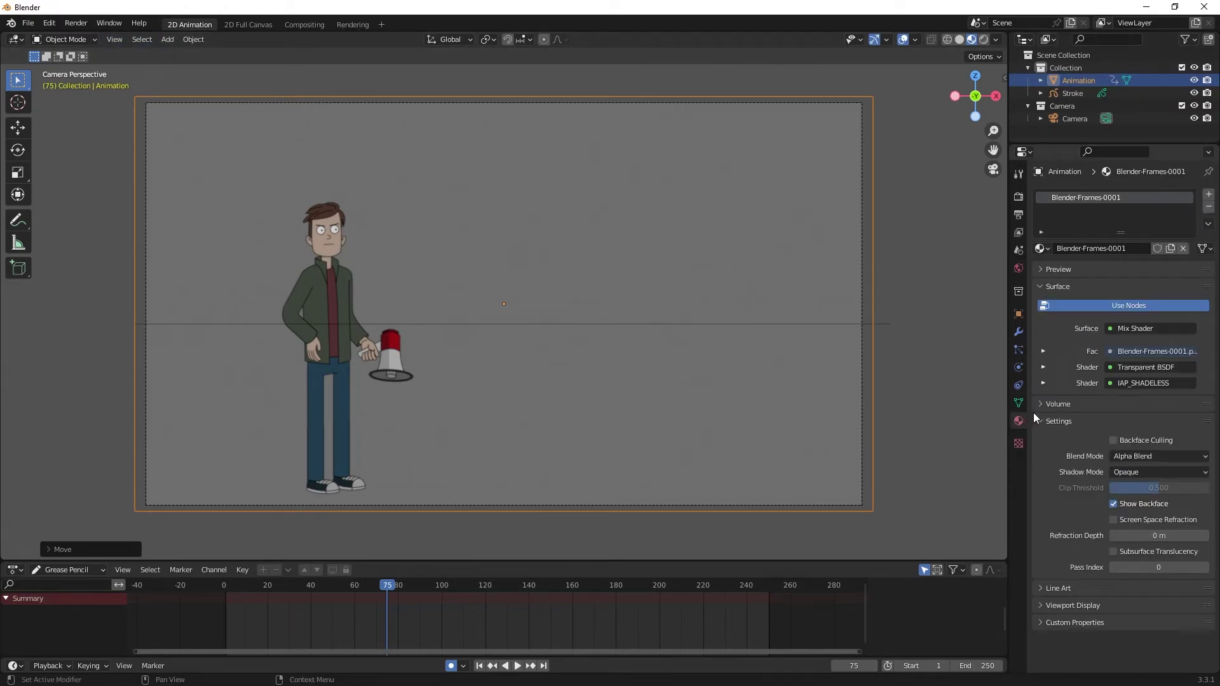
{"action": "left_click", "coordinate": [1141, 456]}
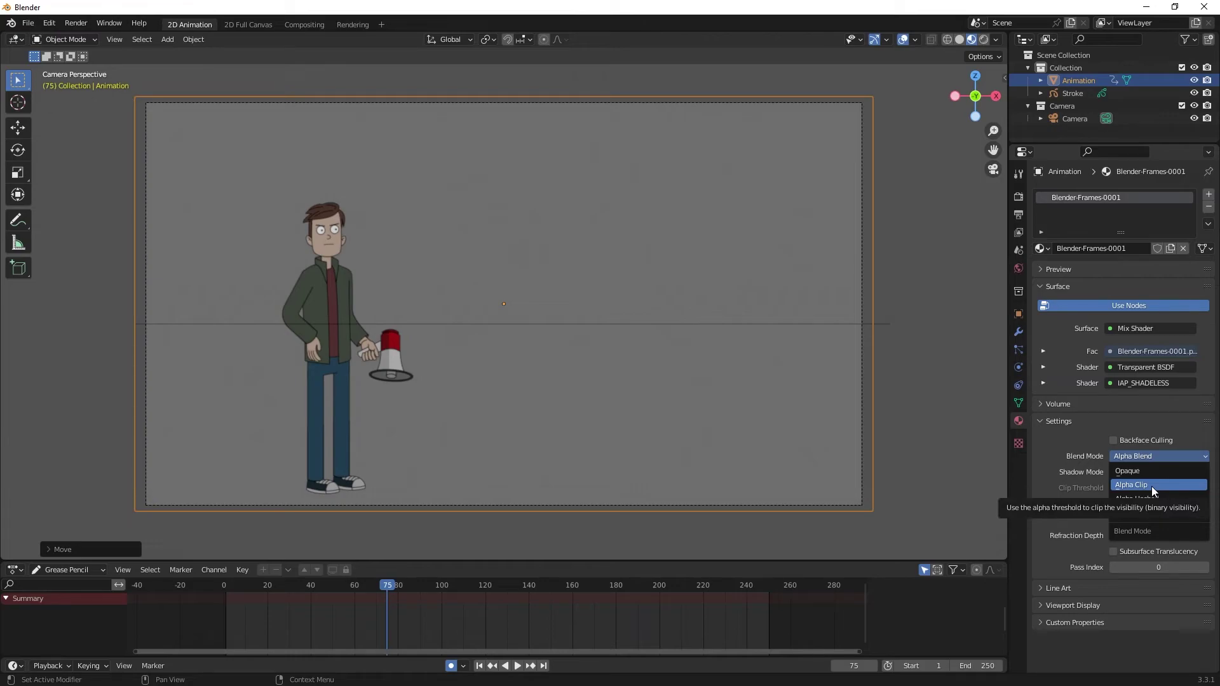
{"action": "left_click", "coordinate": [1151, 486]}
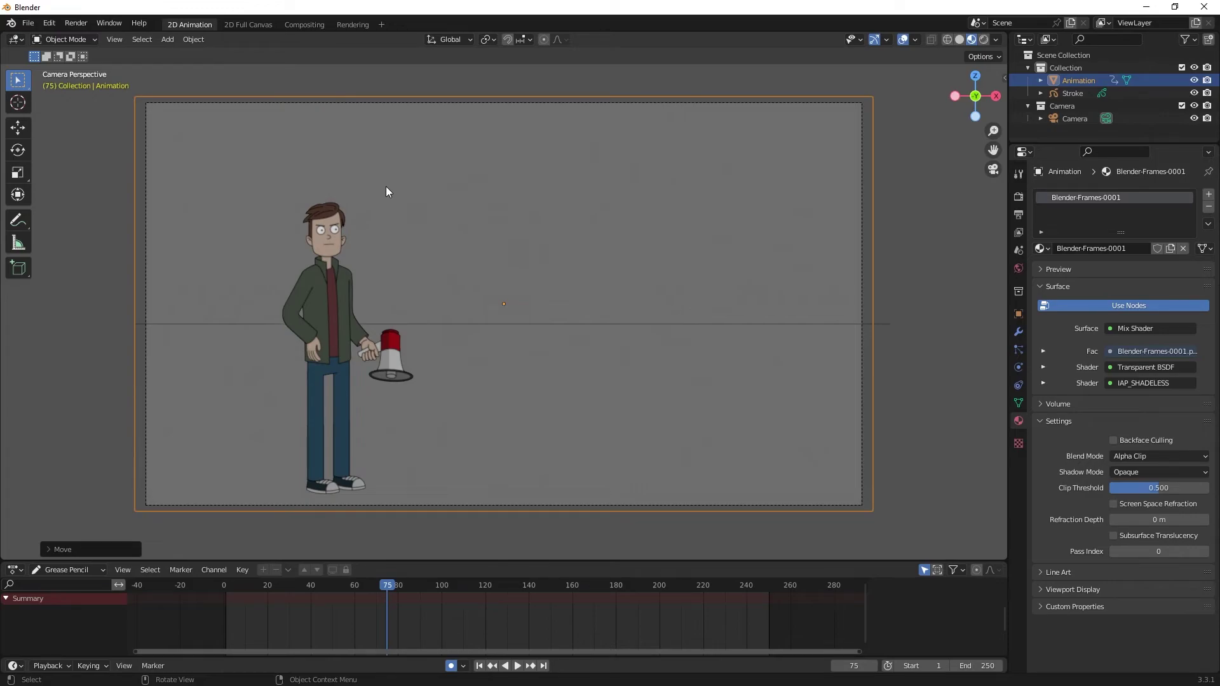
Add a cube and rotate it slightly around the Z axis
{"action": "key", "text": "shift+a"}
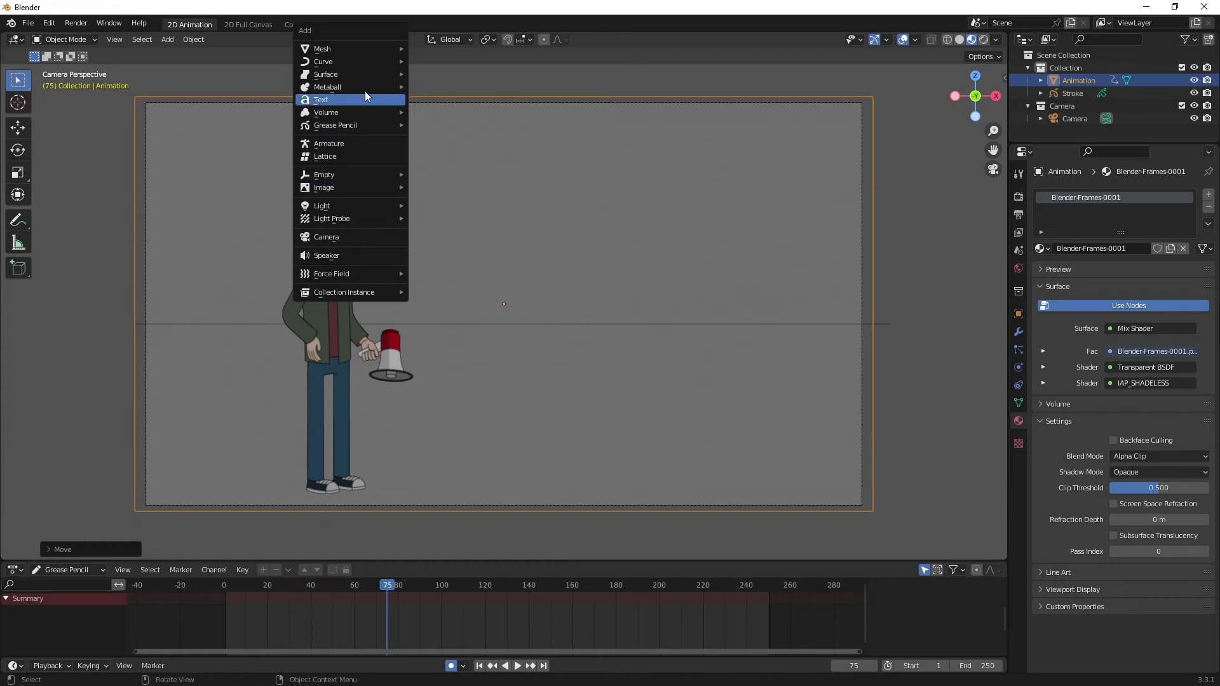
{"action": "mouse_move", "coordinate": [362, 57]}
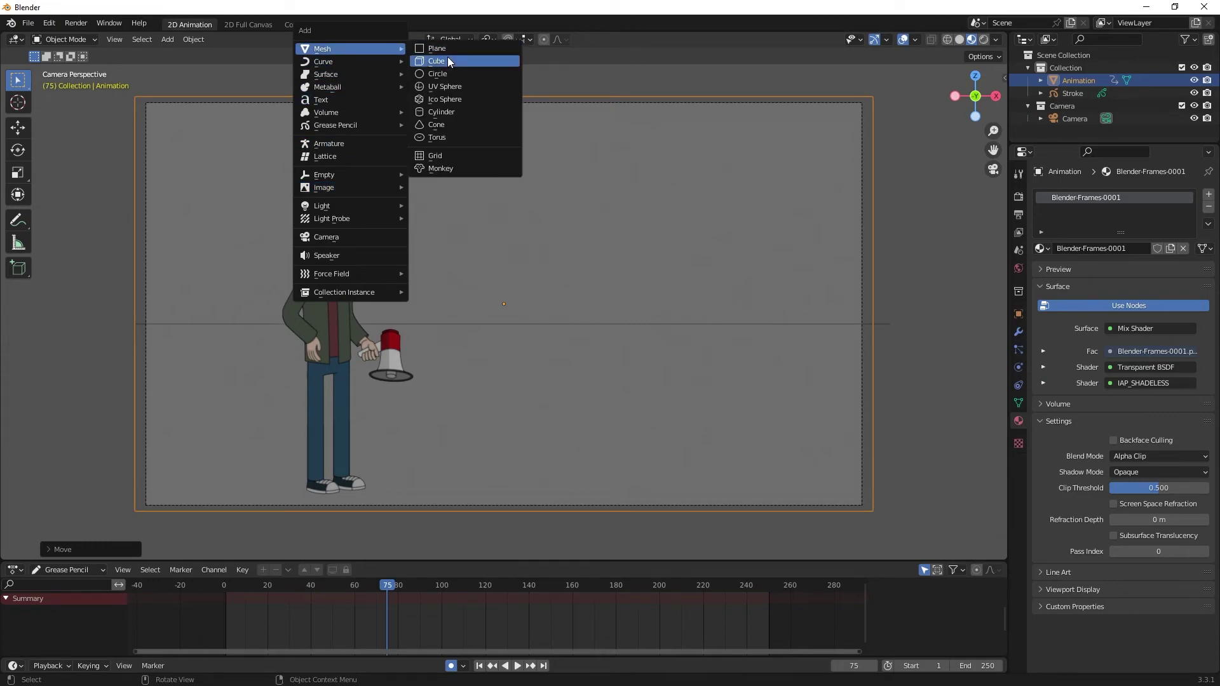
{"action": "left_click", "coordinate": [447, 59]}
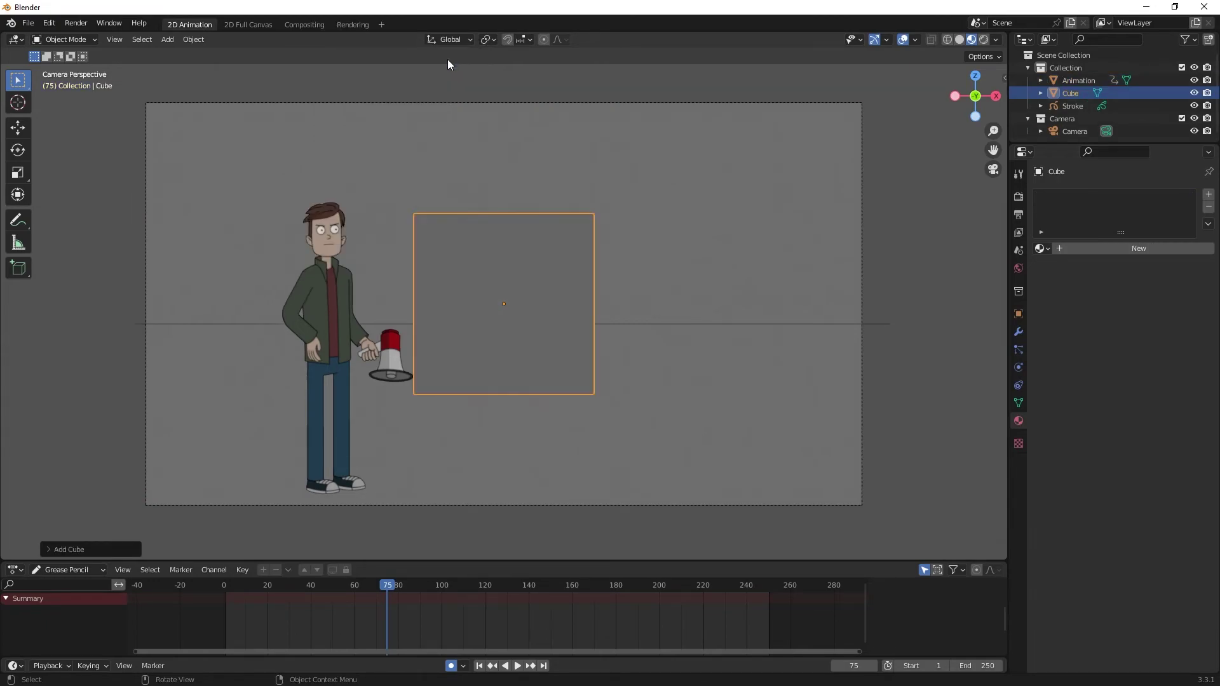
{"action": "left_click", "coordinate": [572, 262]}
{"action": "key", "text": "r"}
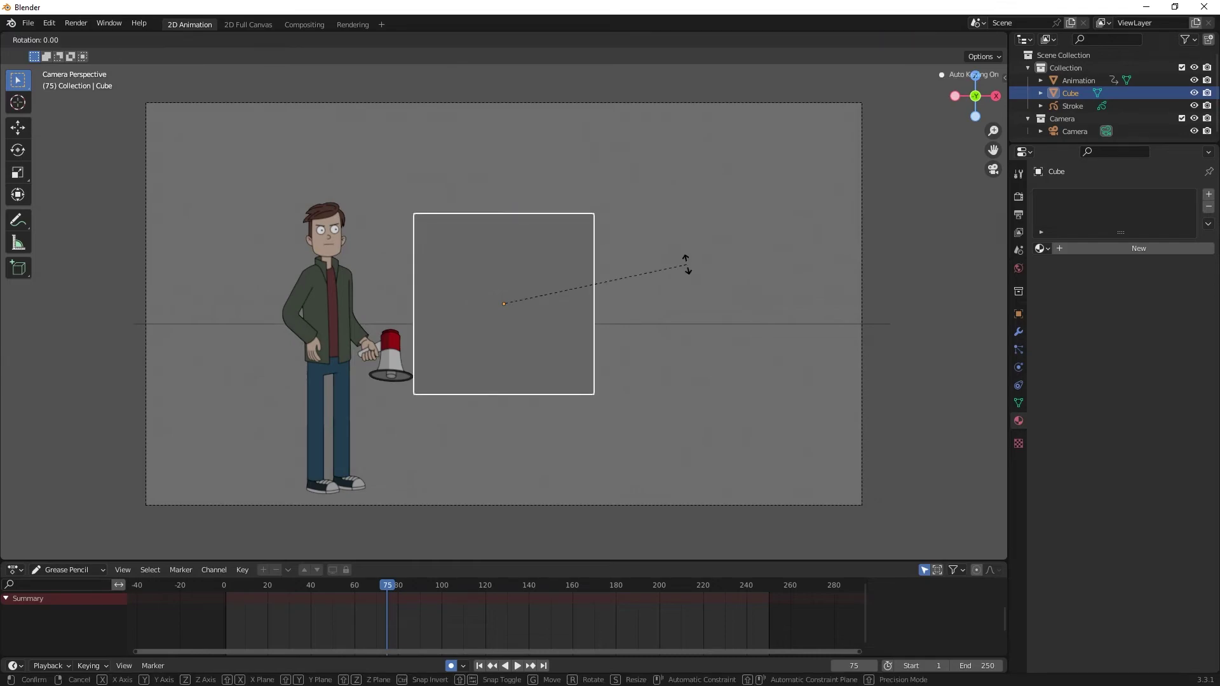
{"action": "key", "text": "z"}
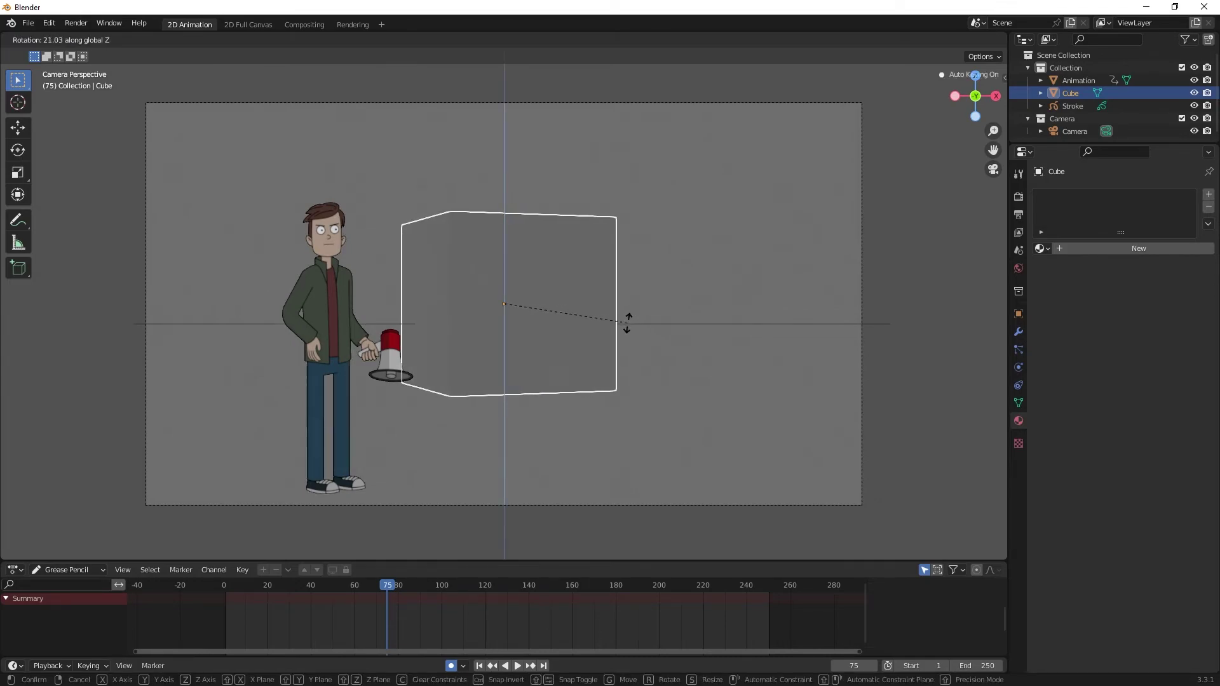
{"action": "left_click", "coordinate": [594, 336]}
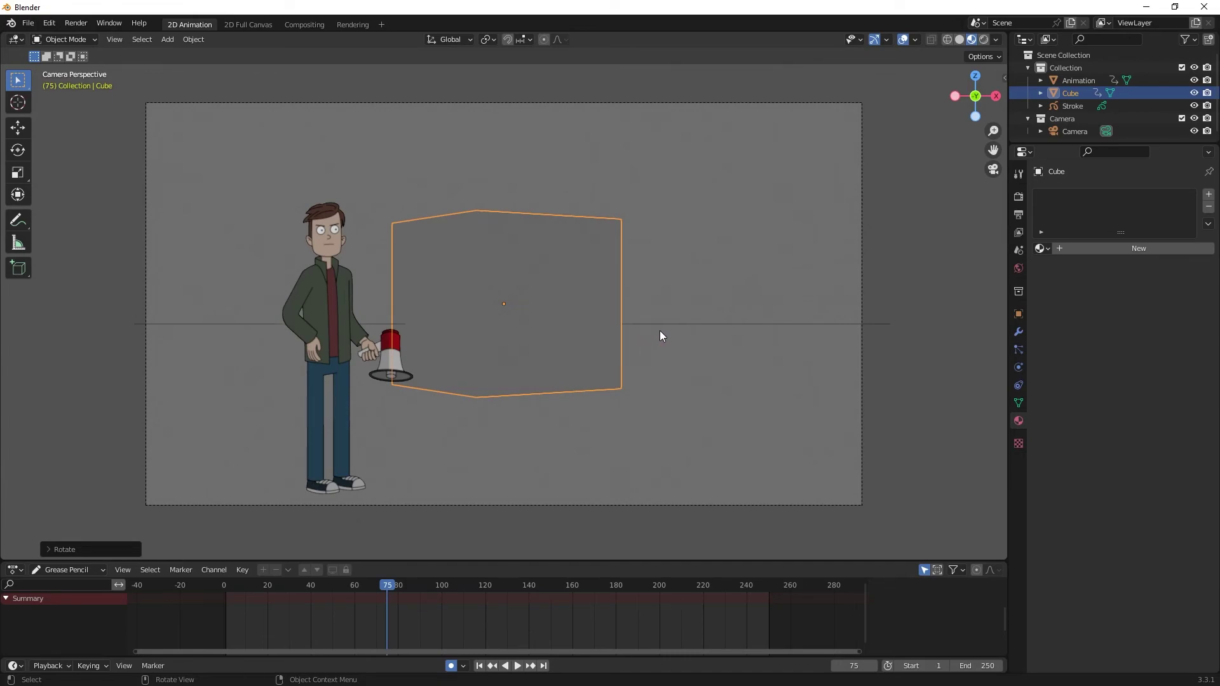
Move the cube twice to reposition it near the character's plane
{"action": "middle_click_drag", "start_coordinate": [662, 335], "coordinate": [555, 407]}
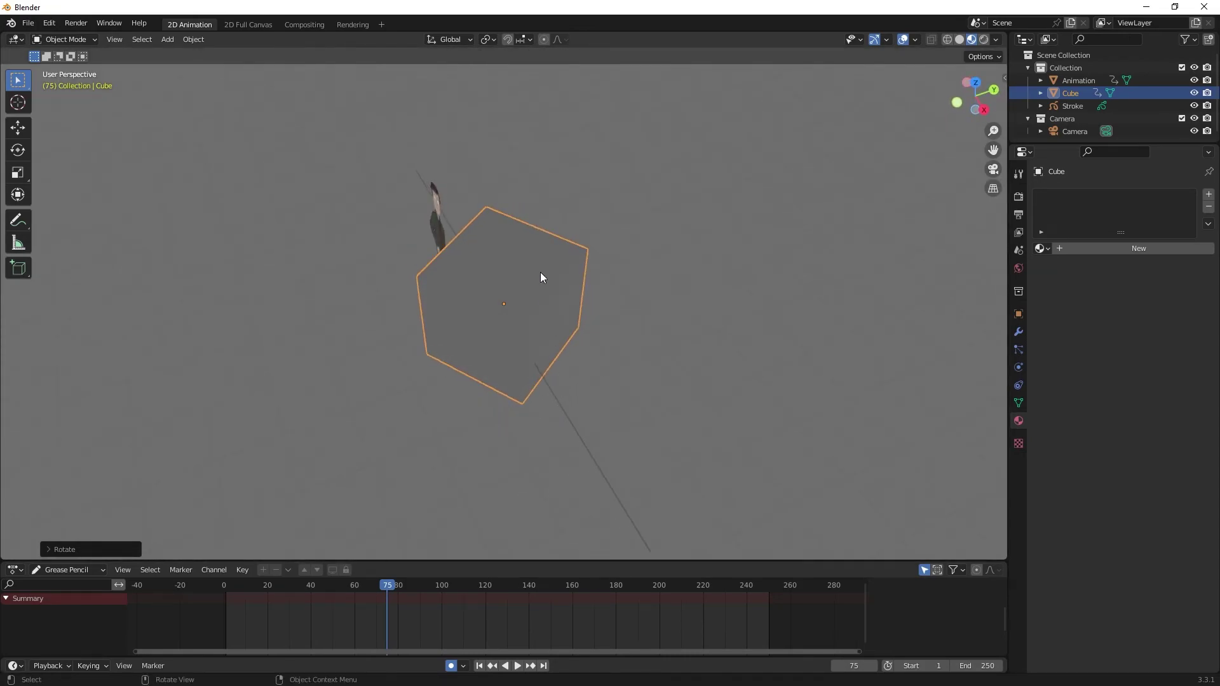
{"action": "key", "text": "g"}
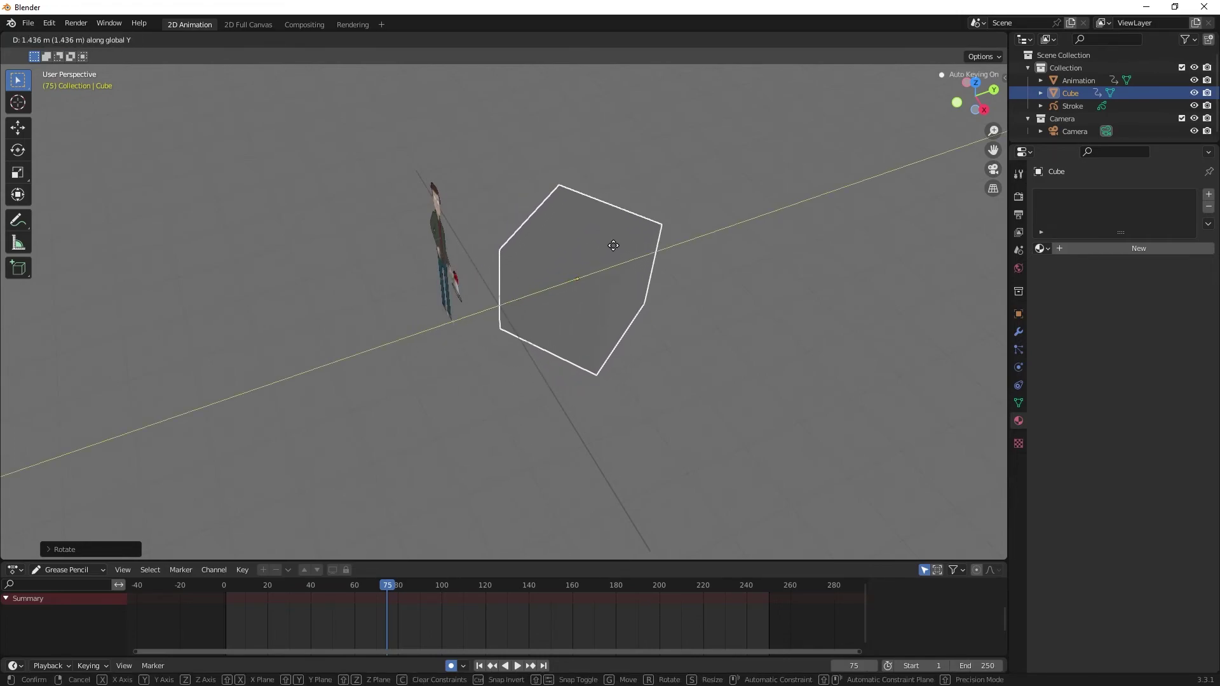
{"action": "left_click", "coordinate": [624, 249]}
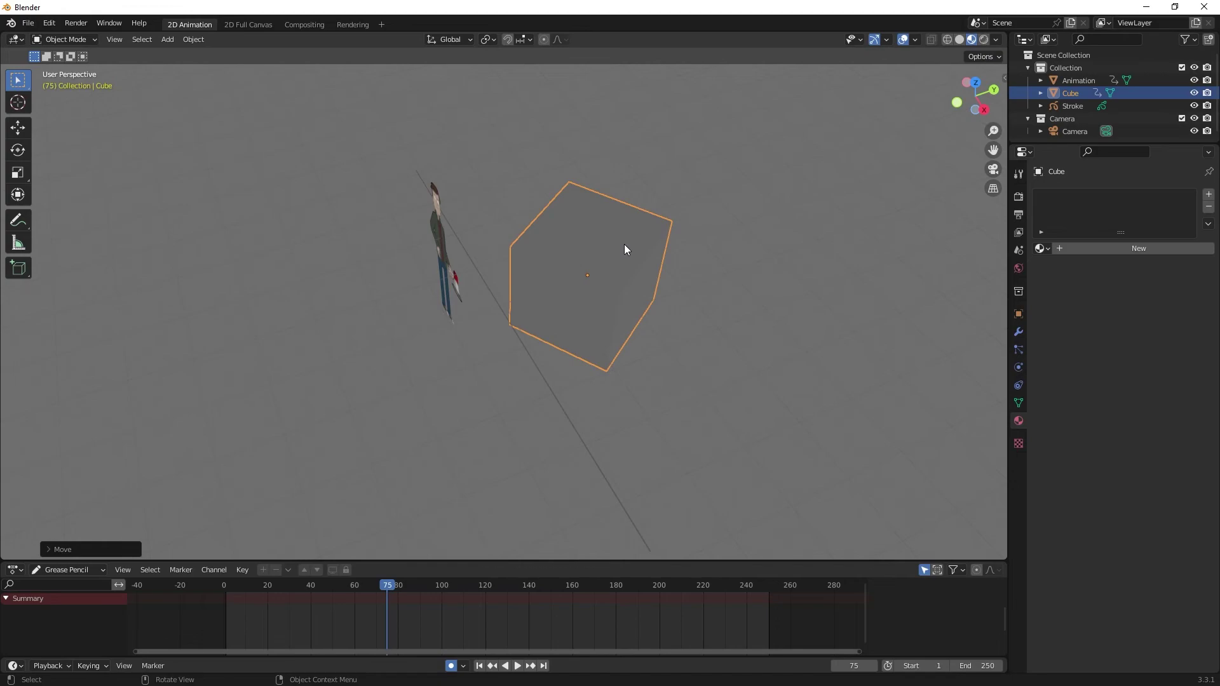
{"action": "key", "text": "g"}
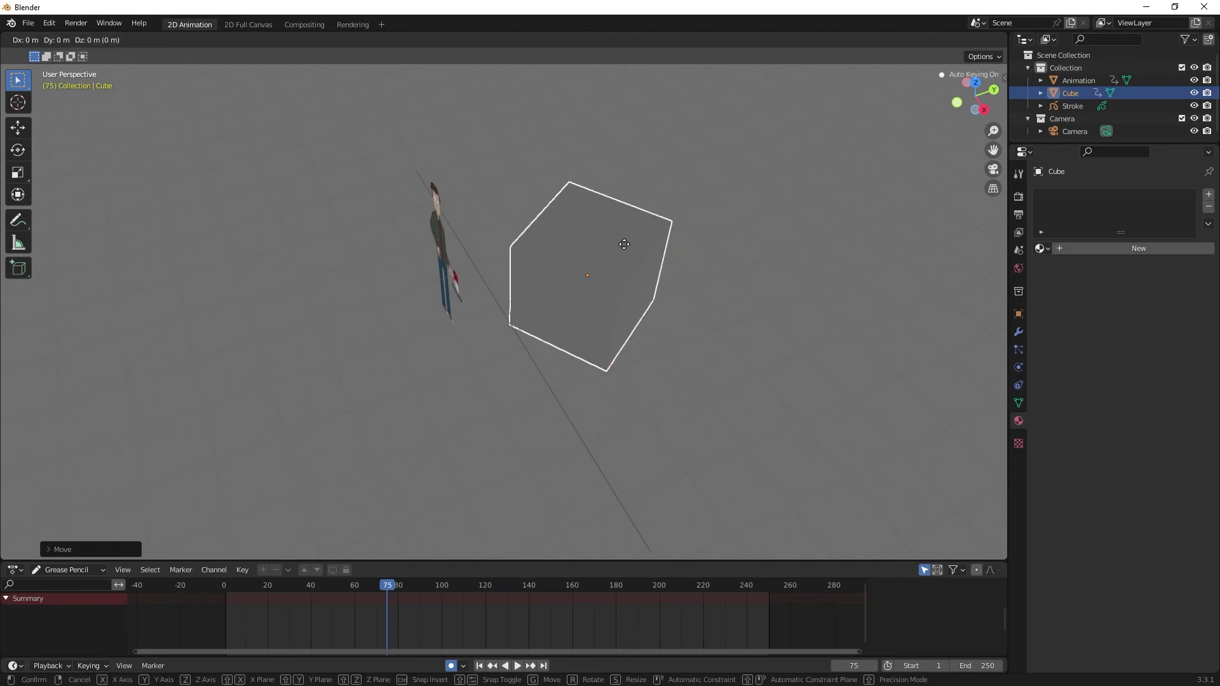
{"action": "left_click", "coordinate": [576, 180]}
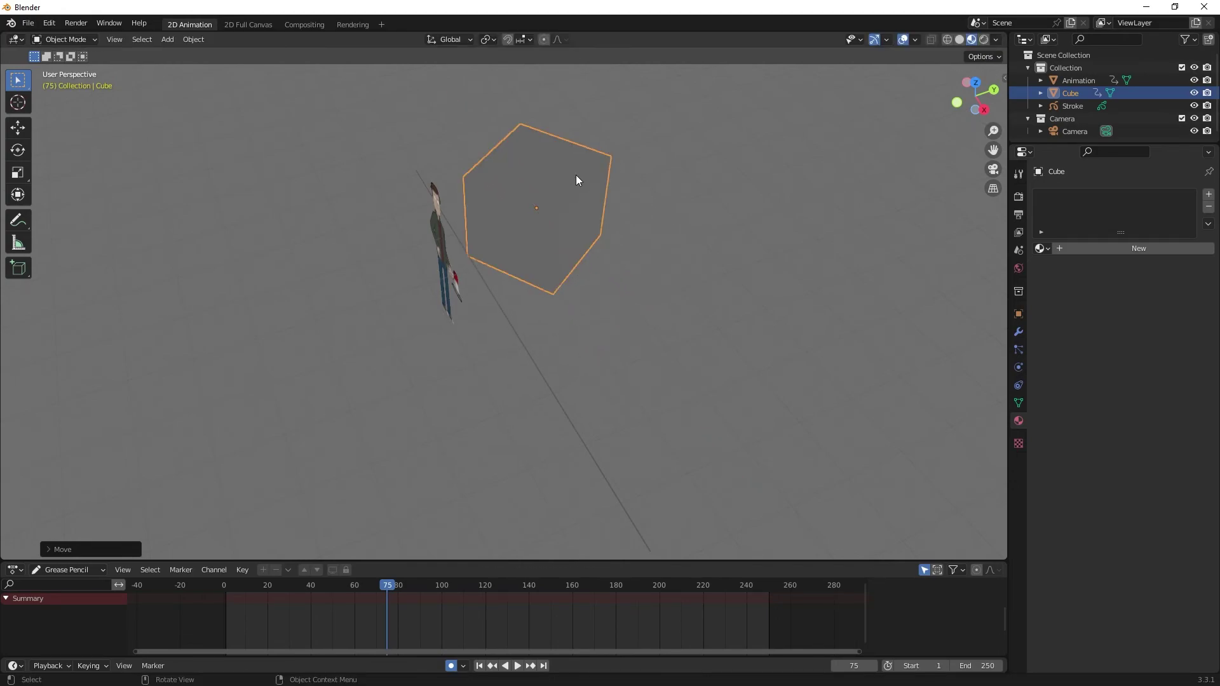
Give the cube a new material with a blue base colour
{"action": "key", "text": "KP_0"}
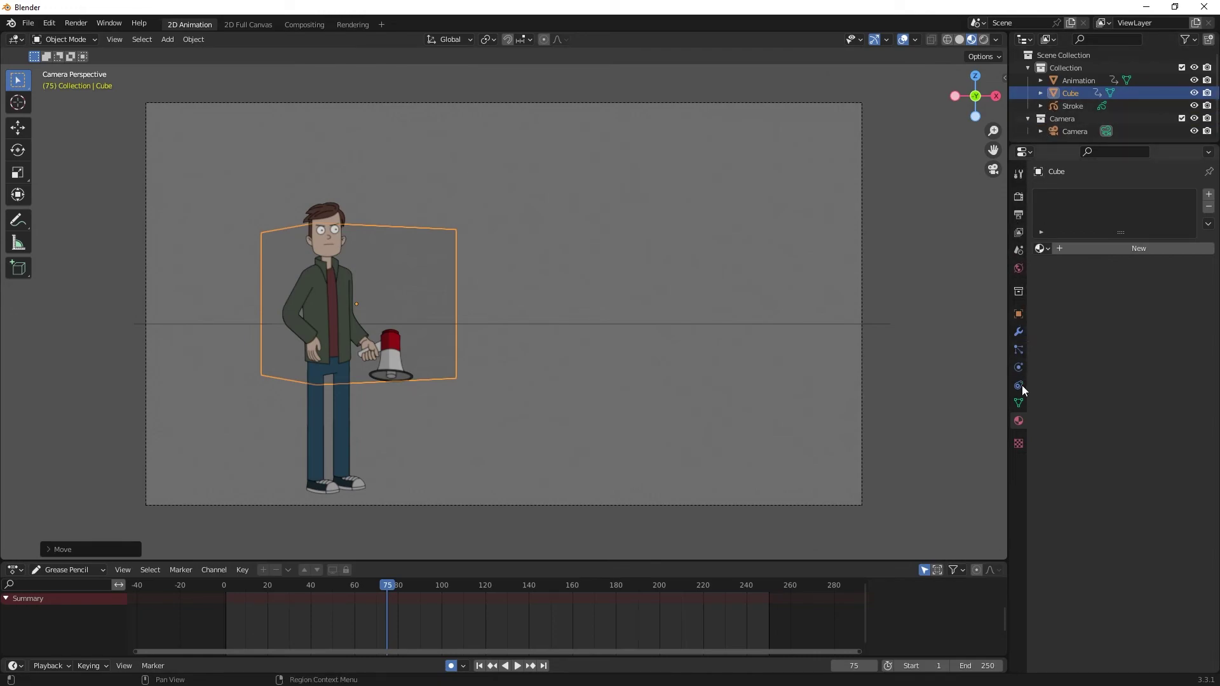
{"action": "left_click", "coordinate": [1110, 249]}
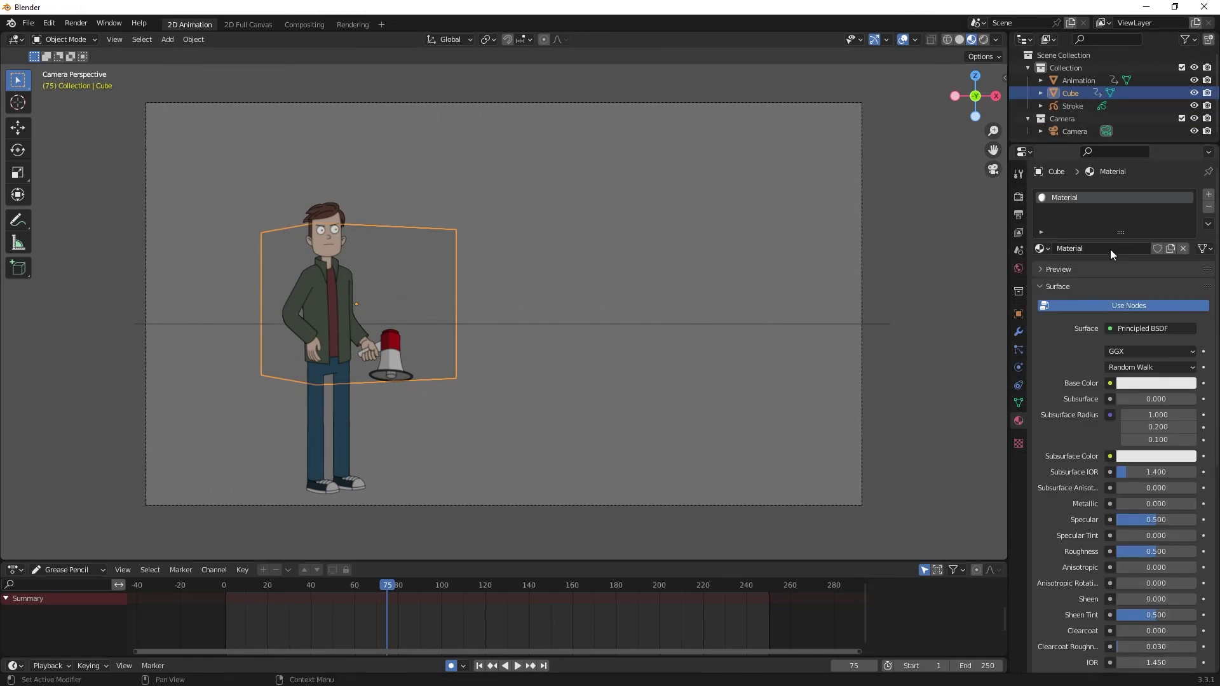
{"action": "left_click", "coordinate": [1137, 384]}
{"action": "left_click_drag", "start_coordinate": [1131, 249], "coordinate": [1145, 226]}
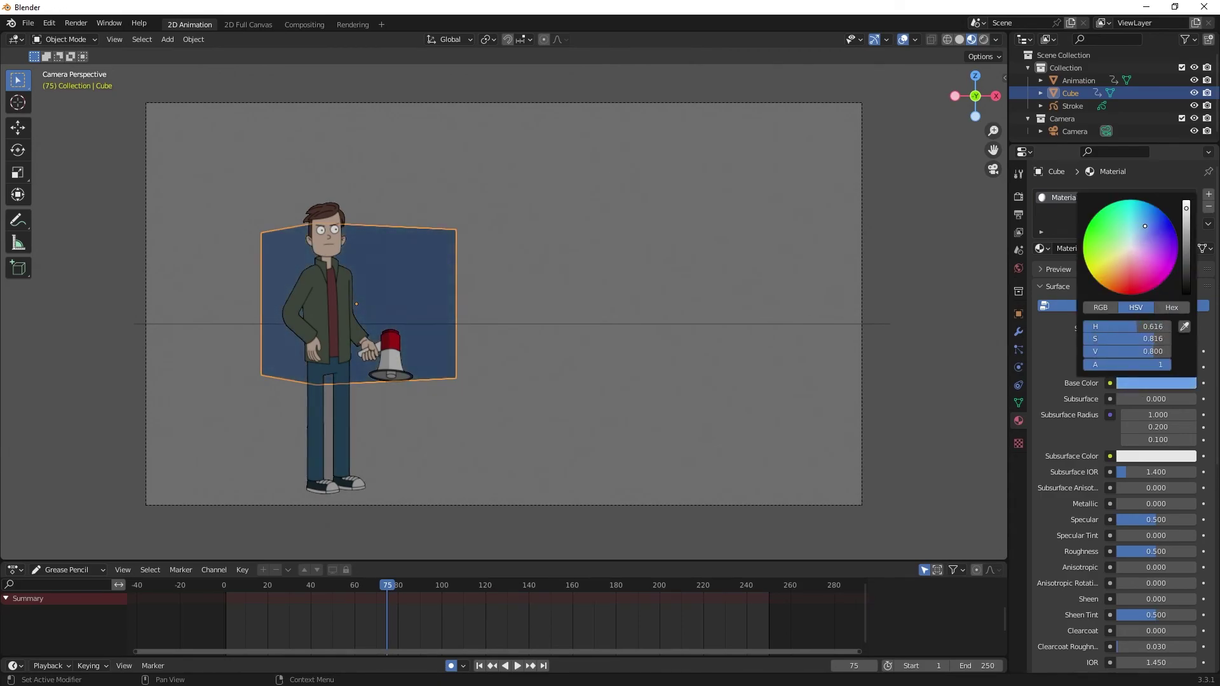
{"action": "left_click", "coordinate": [944, 285]}
Deselect the cube and play the animation, scrubbing through frames
{"action": "left_click", "coordinate": [378, 585]}
{"action": "key", "text": "space"}
{"action": "left_click_drag", "start_coordinate": [378, 585], "coordinate": [512, 586]}
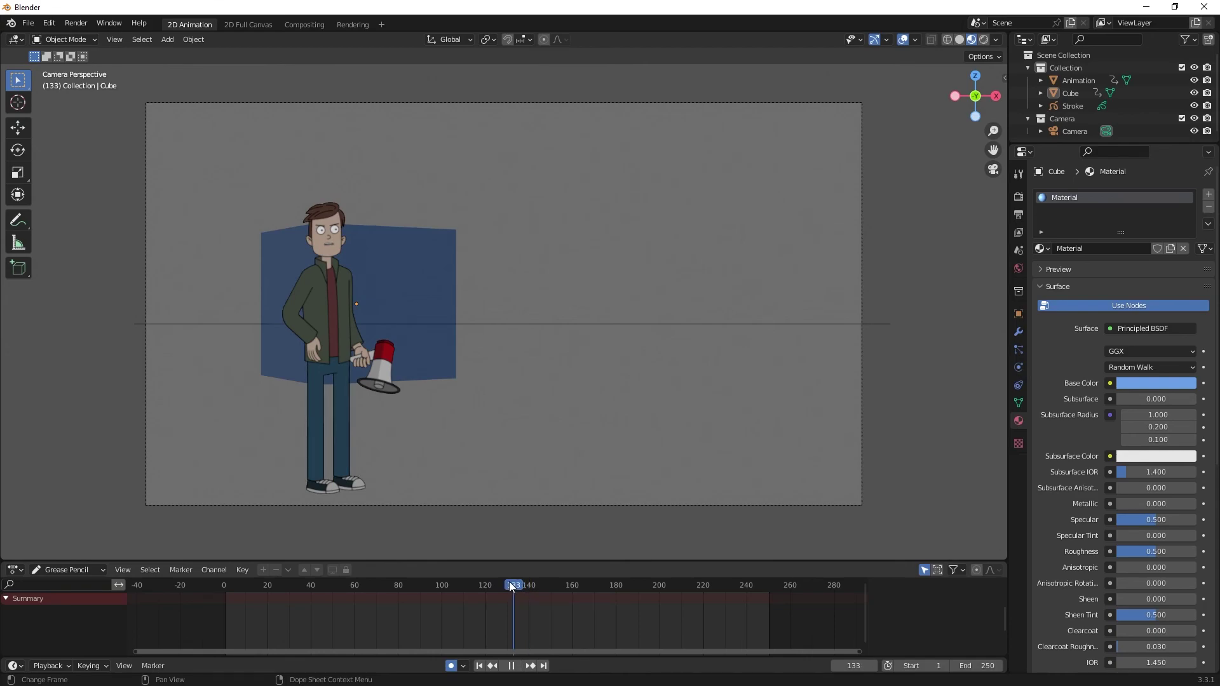